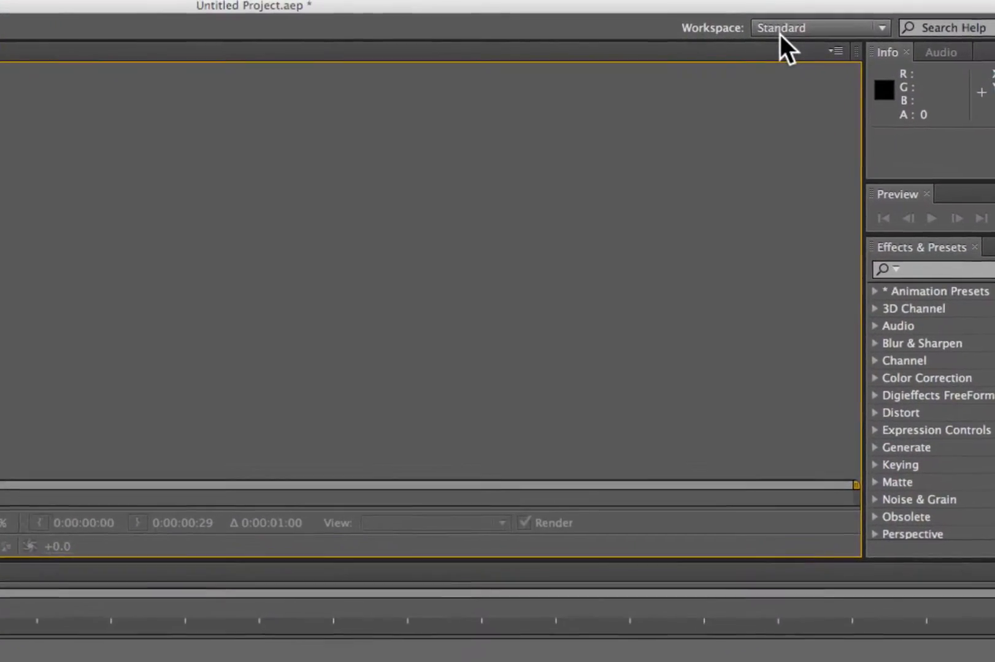
- Look over the available workspace layouts and the Project, Layer and Timeline panels of the Standard workspace
left_click(882, 28)
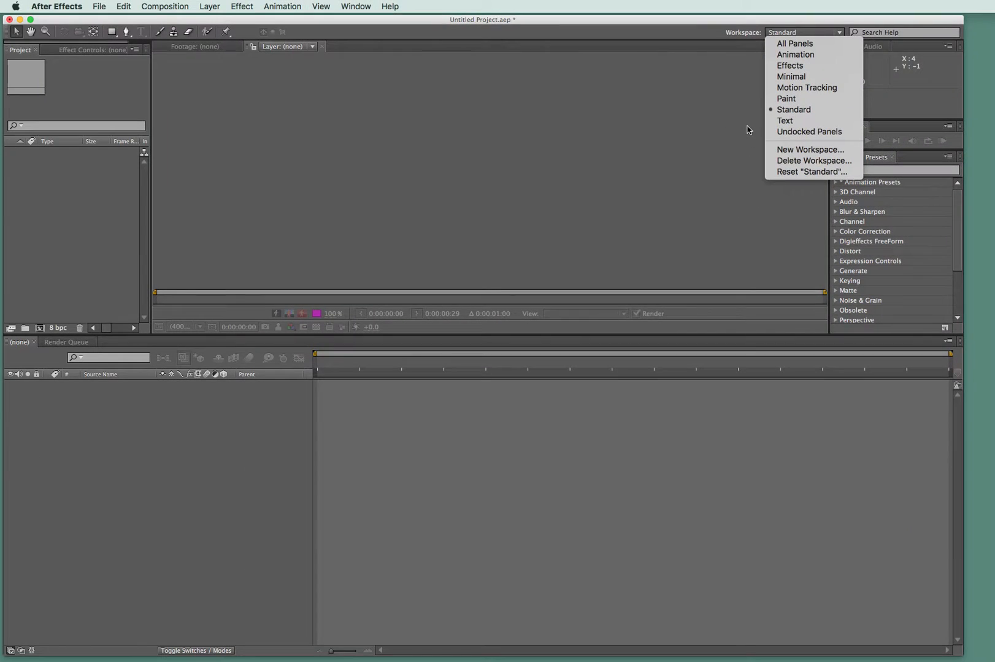
left_click(632, 215)
left_click(518, 170)
left_click(53, 223)
left_click(171, 461)
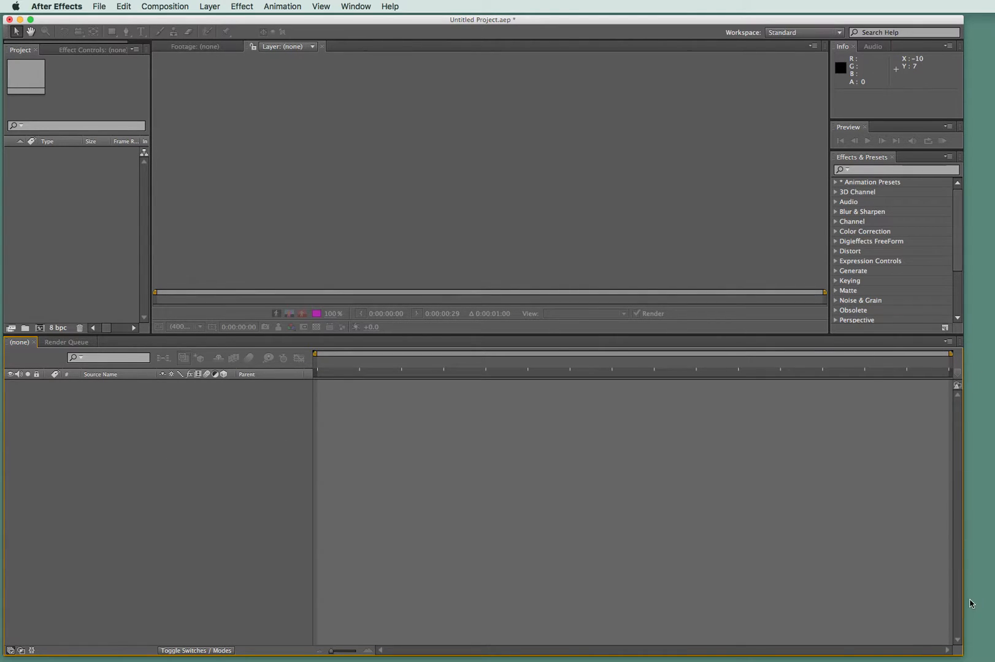
left_click(669, 128)
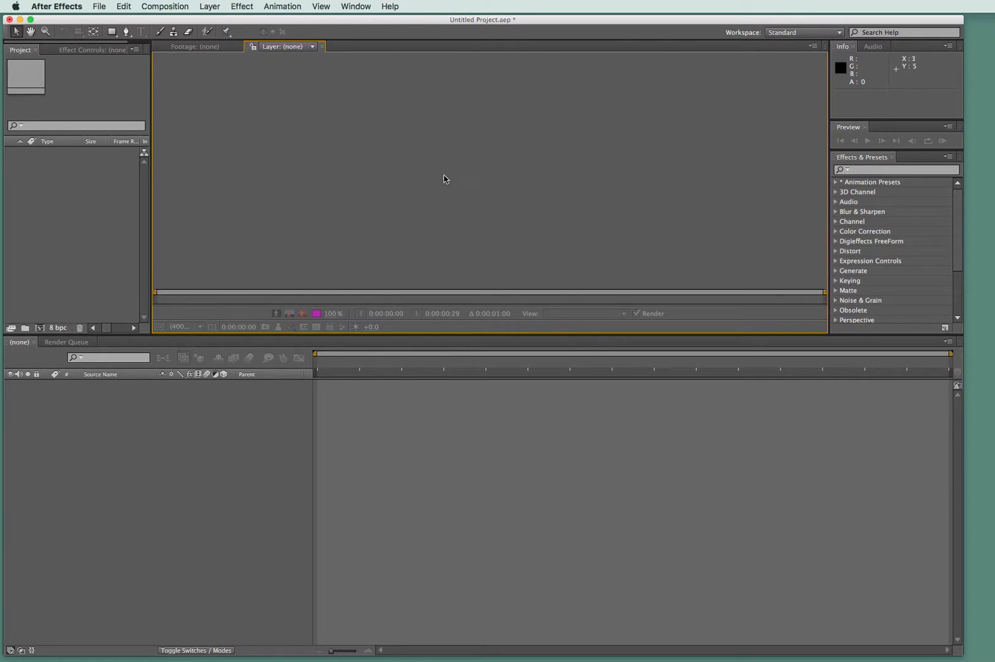
left_click(54, 210)
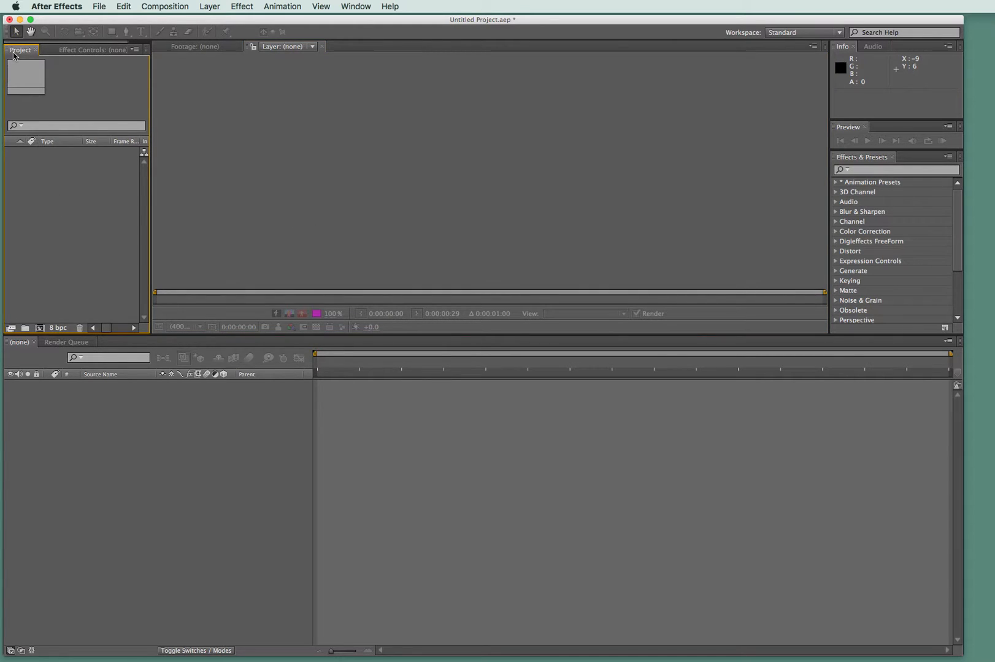
left_click(144, 472)
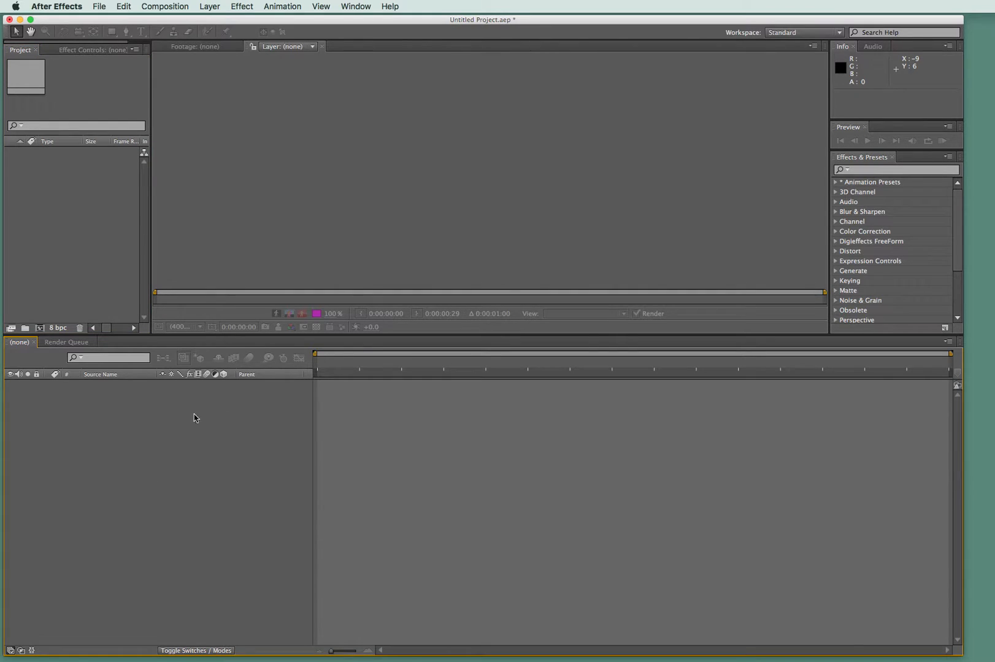
left_click(270, 169)
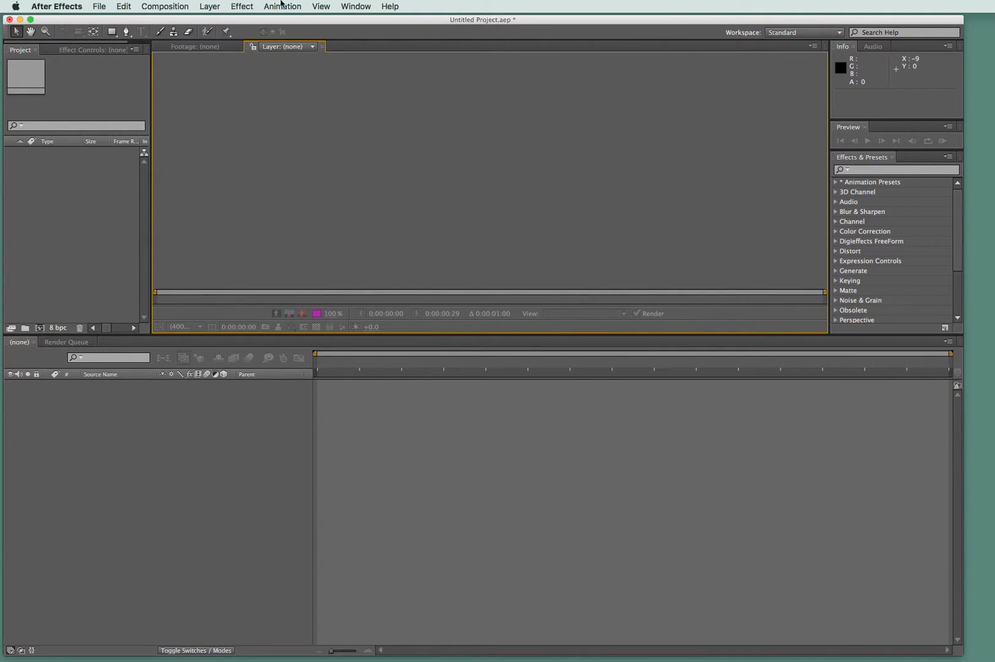
left_click(100, 6)
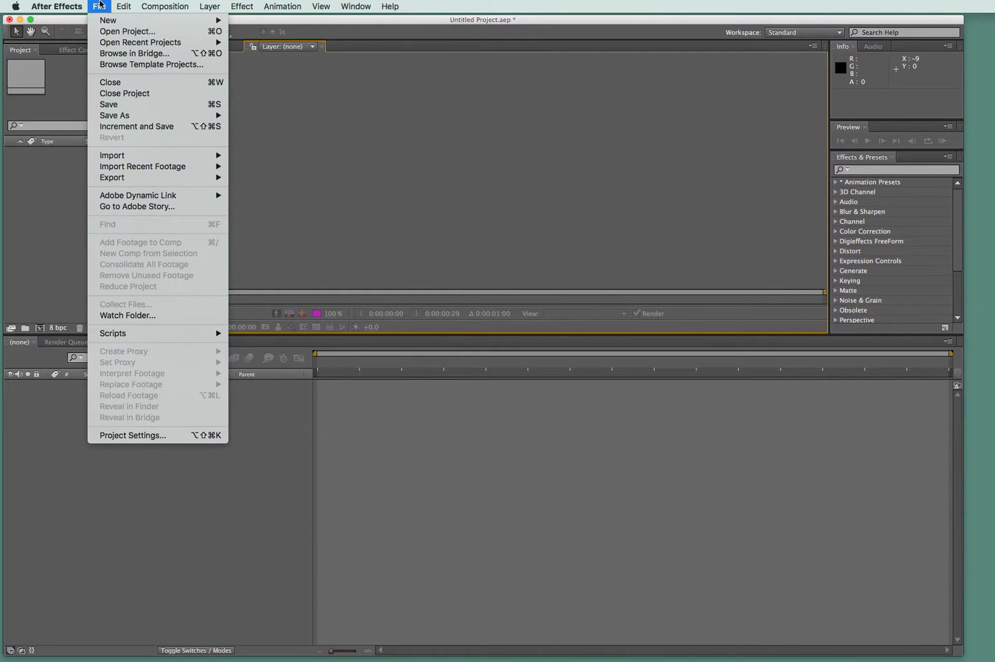
mouse_move(186, 4)
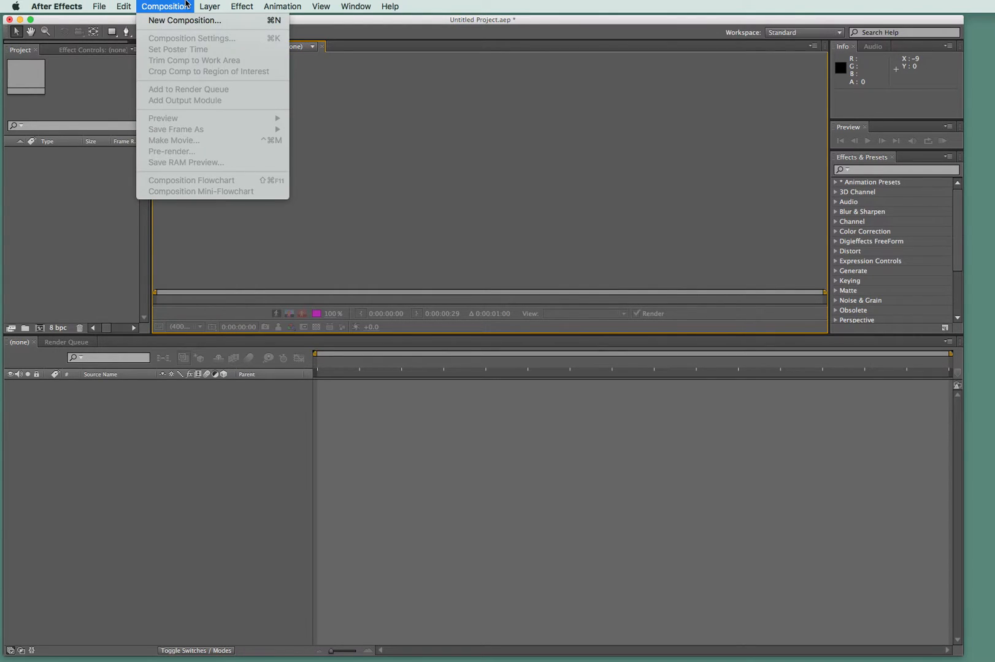
mouse_move(369, 4)
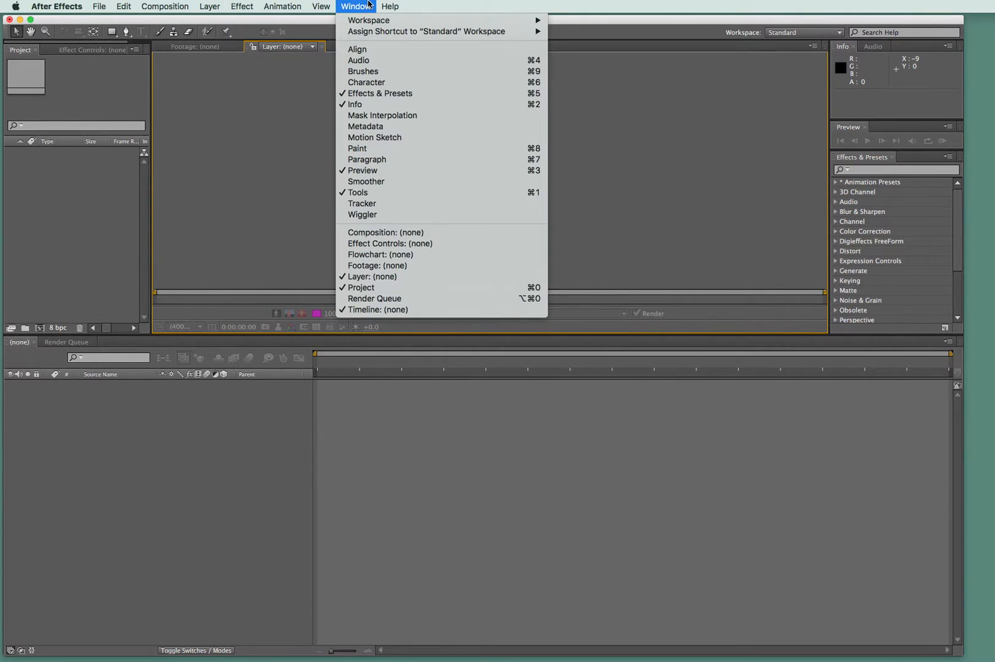
mouse_move(65, 5)
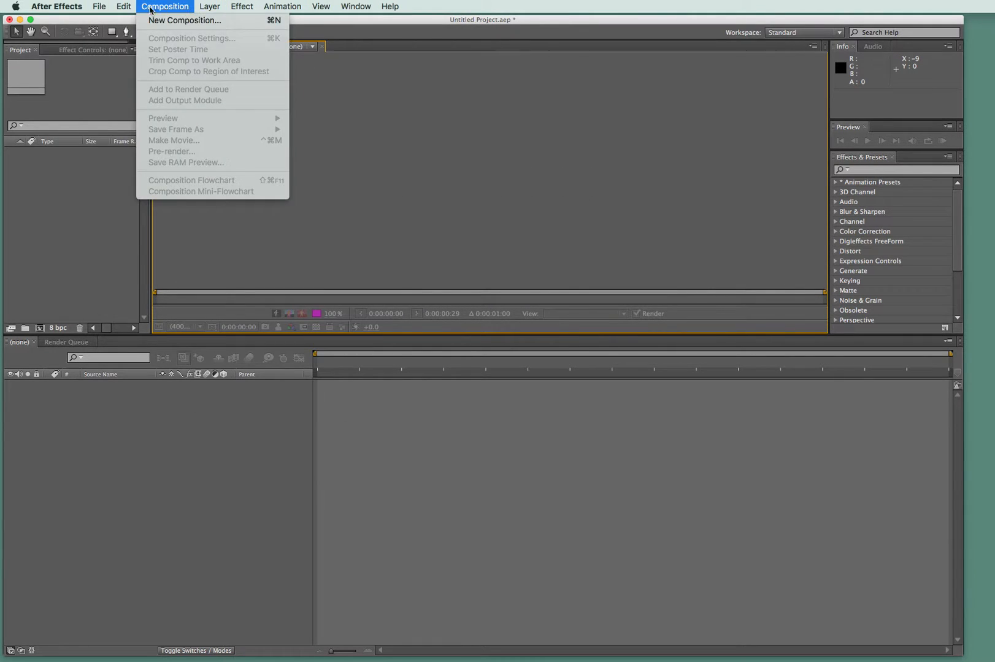
mouse_move(400, 3)
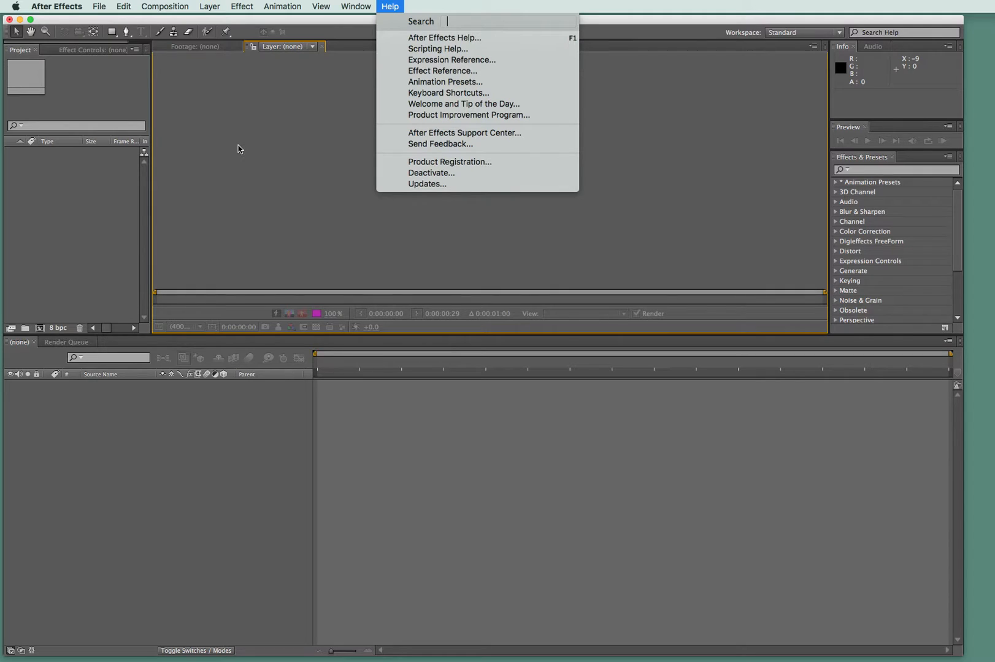
left_click(119, 223)
left_click(68, 227)
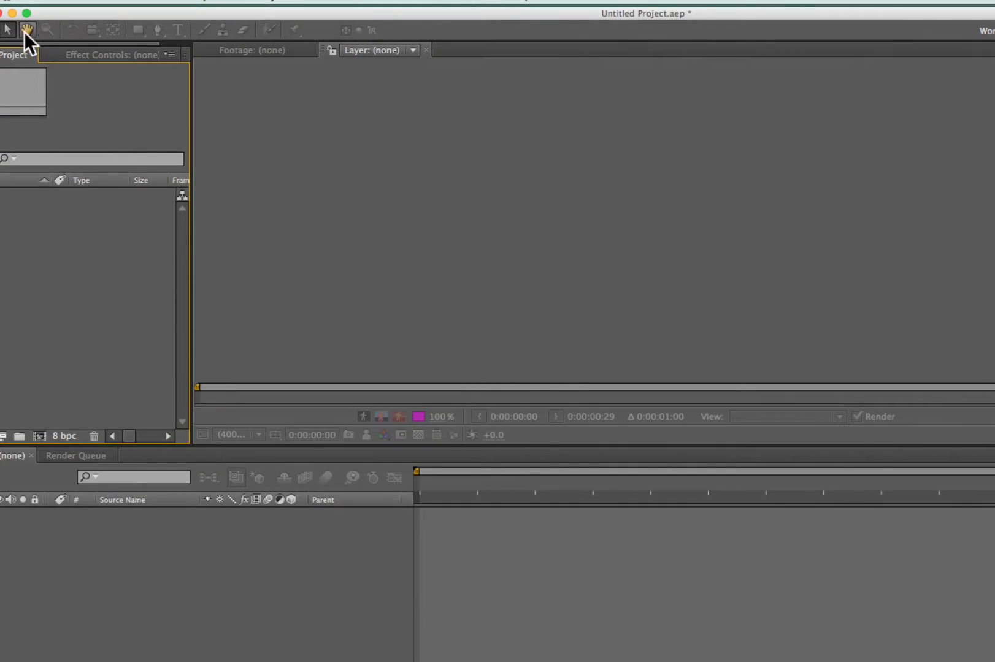
- Reposition the application window on the desktop so that the whole interface fits in view
left_click_drag(40, 14, 96, 22)
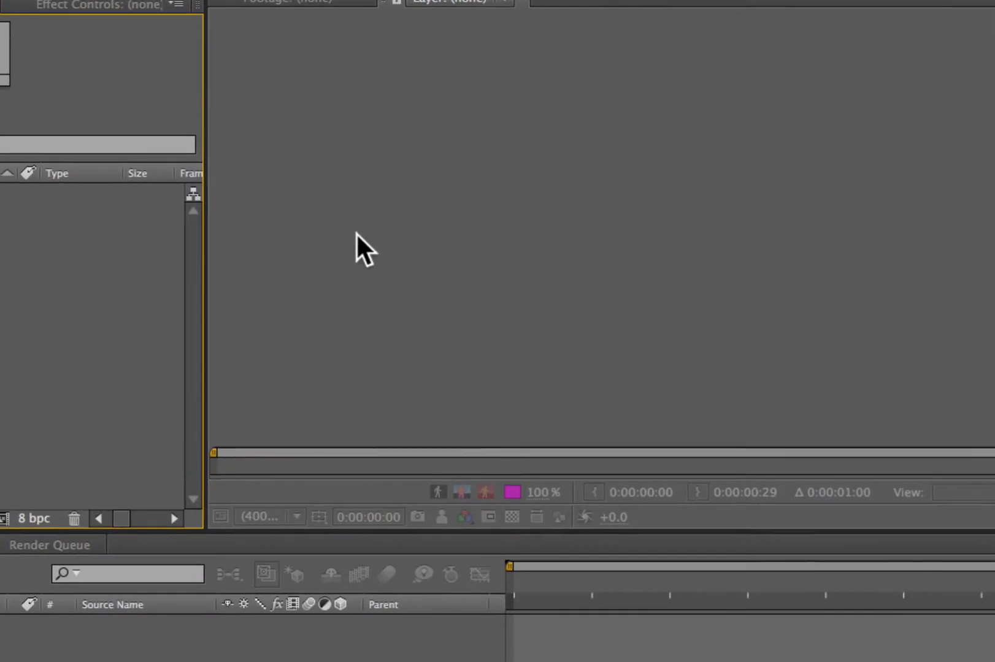
left_click(338, 227)
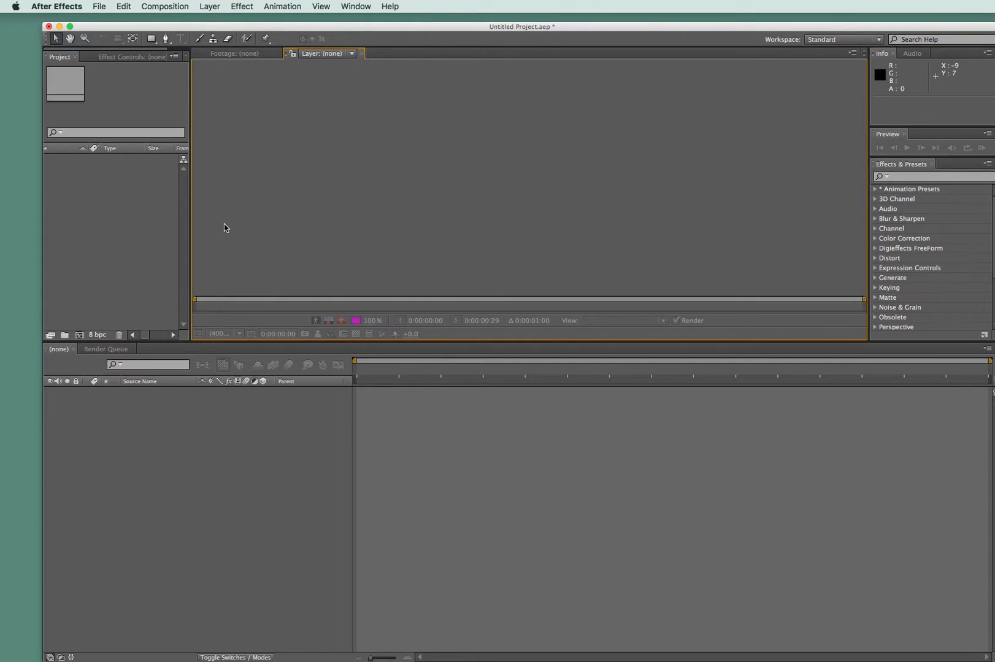
left_click_drag(259, 30, 245, 23)
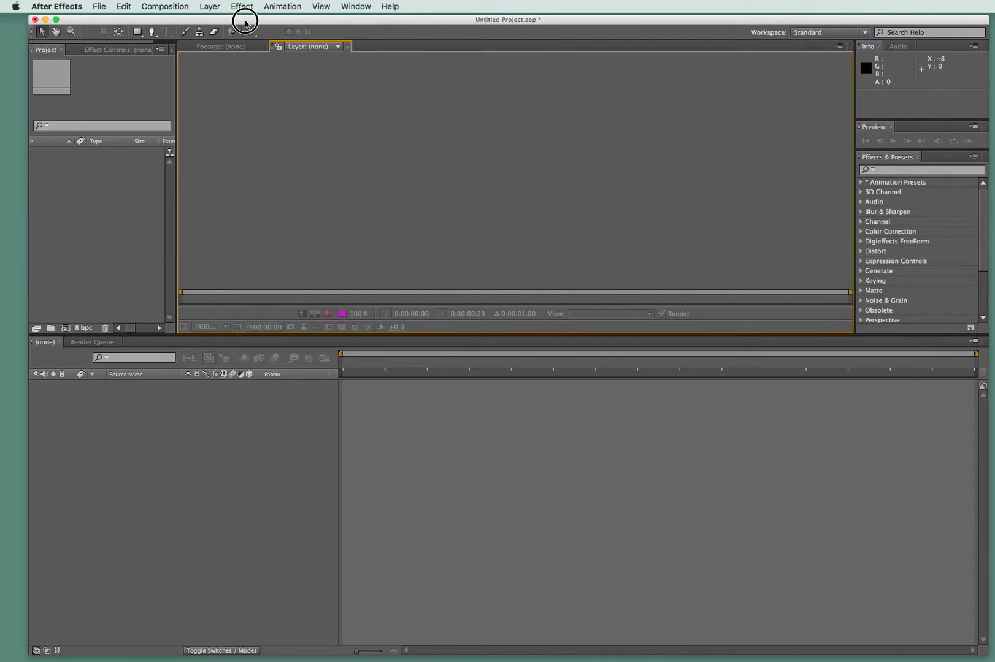
- Start a new composition and name it "bouncing ball"
left_click(161, 6)
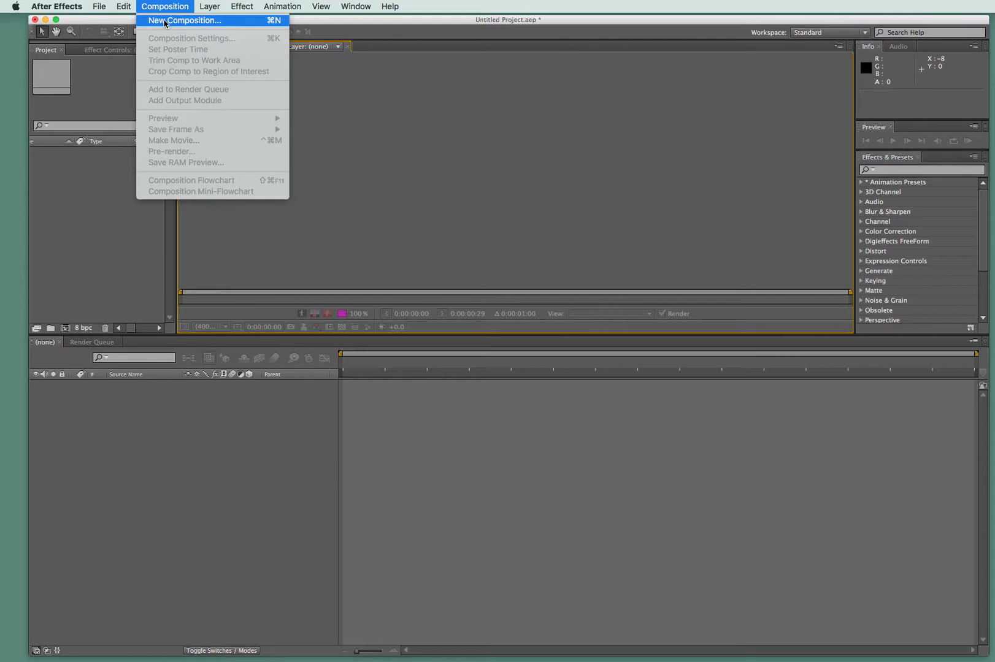
left_click(165, 24)
left_click(166, 6)
left_click(166, 6)
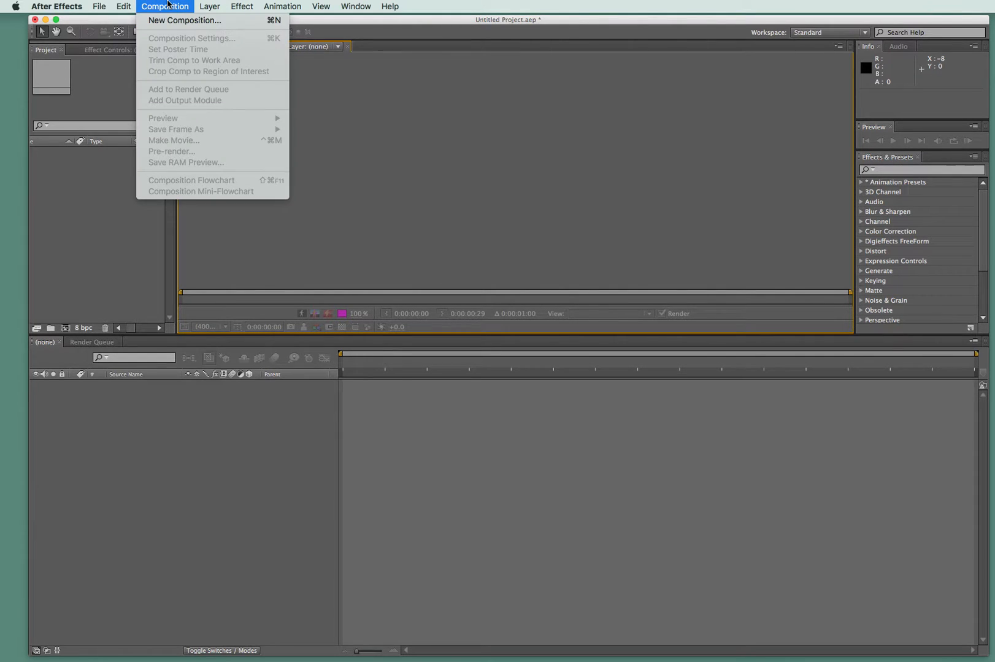
left_click(169, 22)
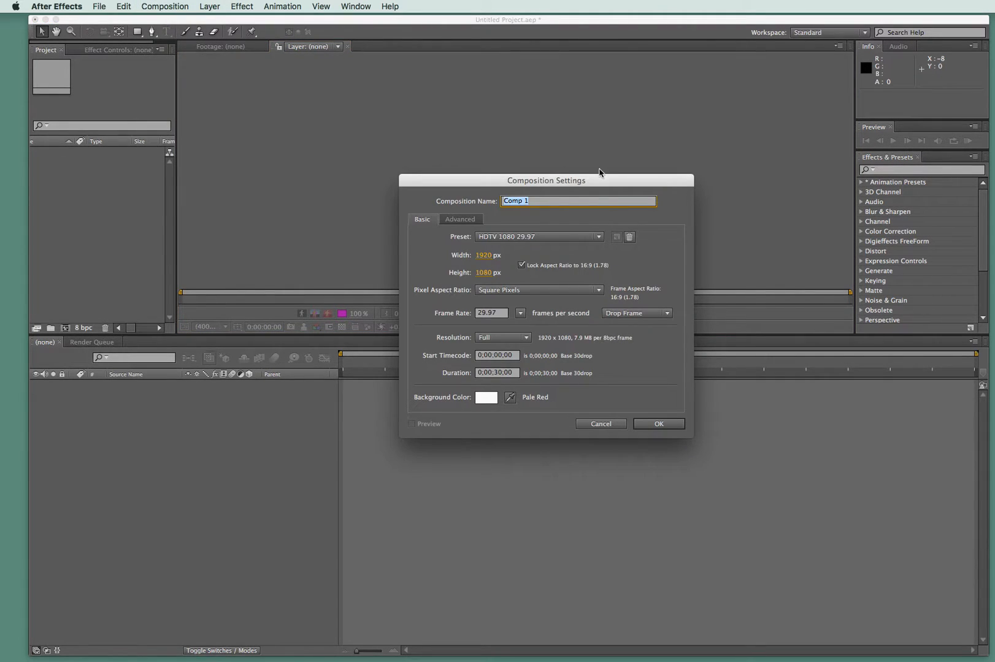
left_click_drag(577, 185, 489, 87)
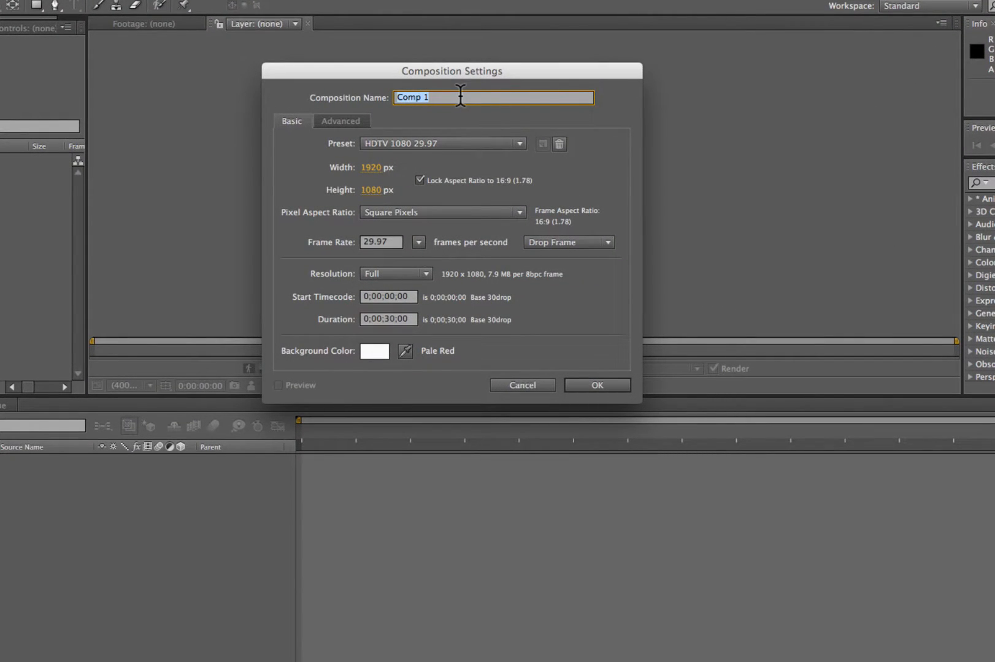
type("bouncing ball")
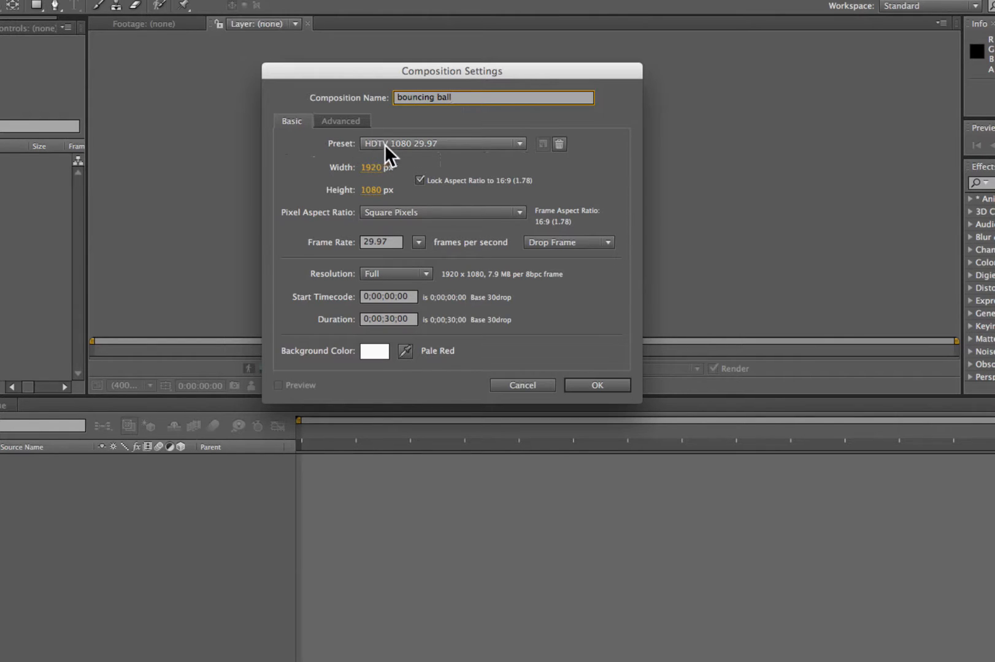
- Apply the HDTV 1080 29.97 preset, with the D1/DV NTSC (0.91) pixel aspect ratio and Full resolution
scroll(439, 149, "down", 5)
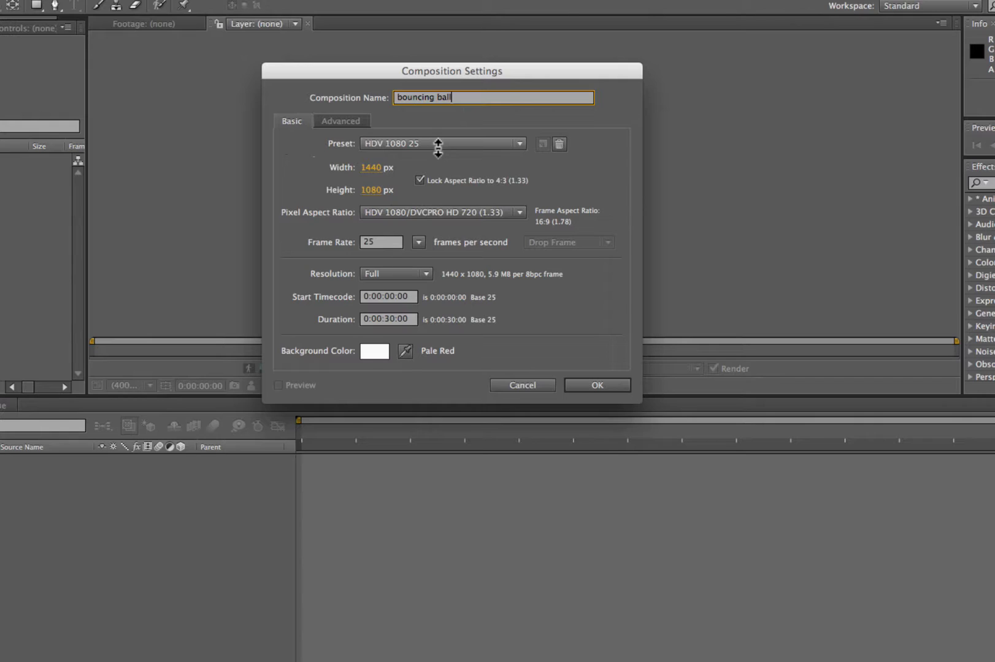
scroll(438, 148, "up", 12)
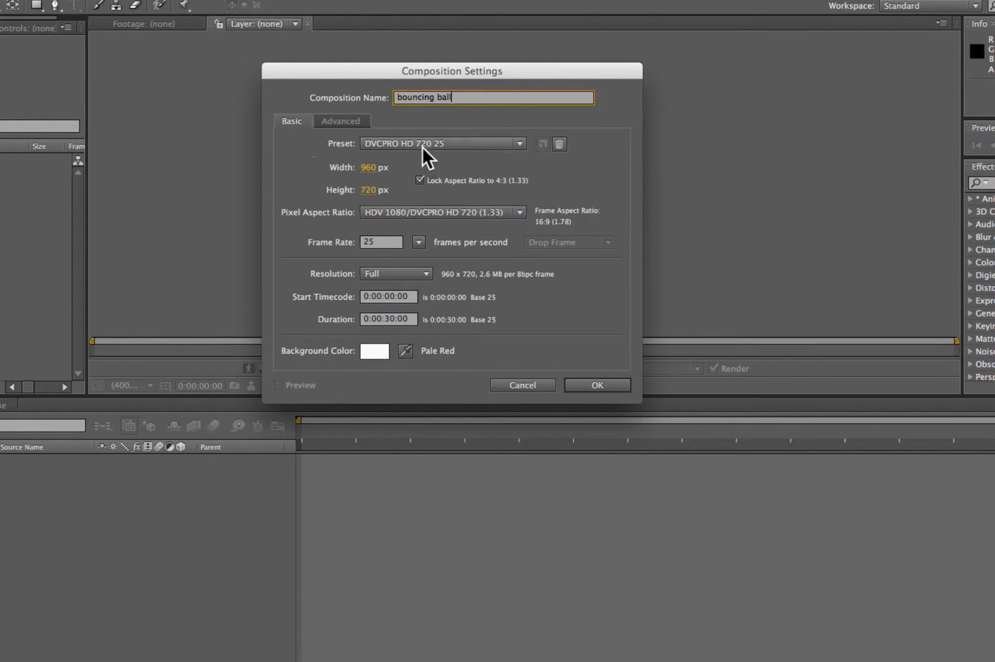
scroll(423, 146, "up", 9)
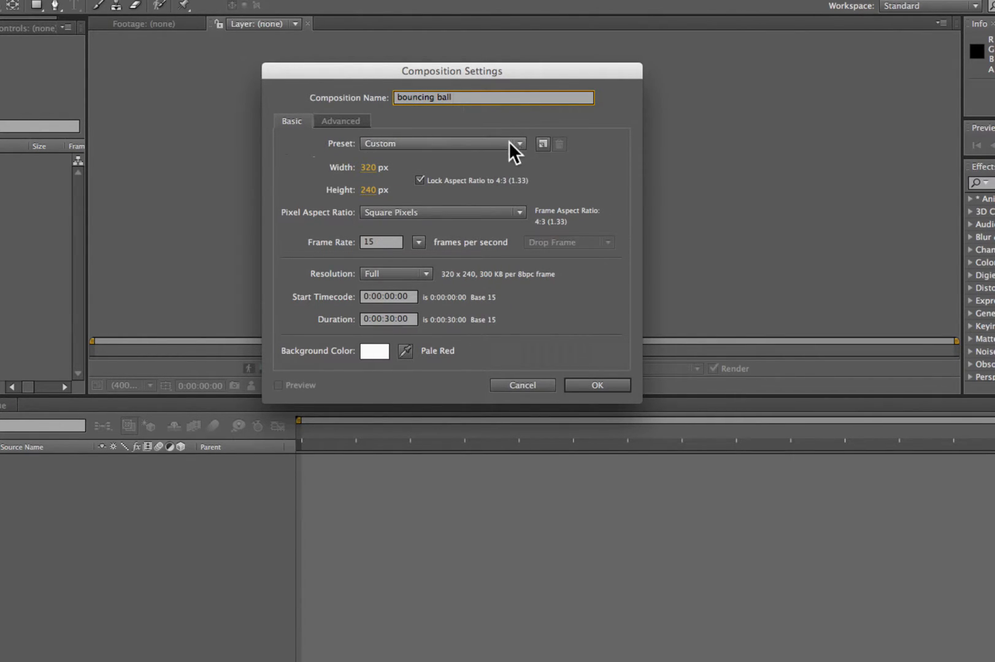
left_click(509, 142)
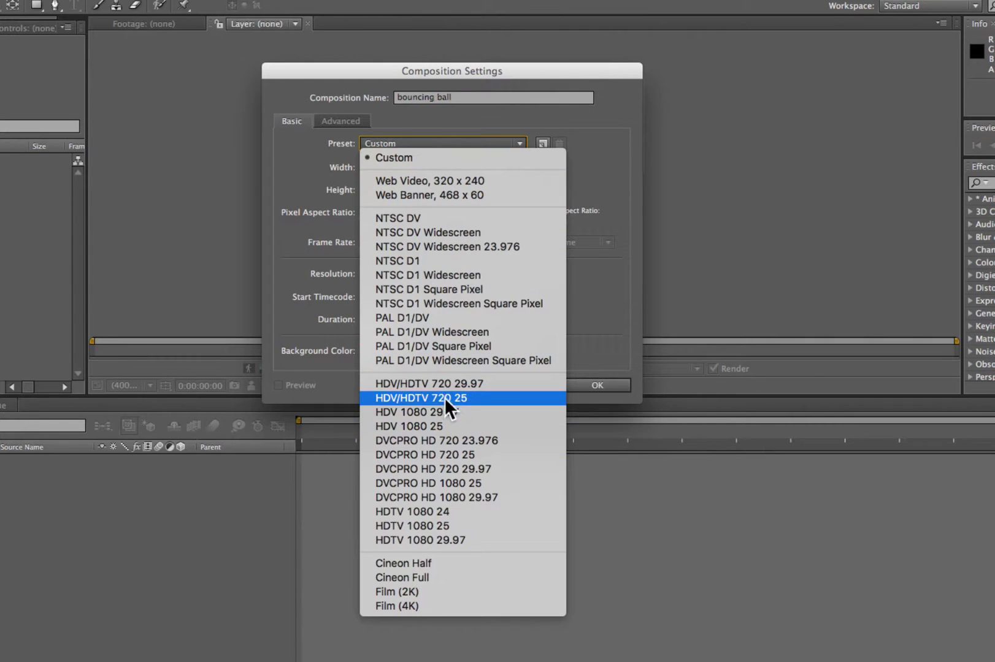
left_click(431, 539)
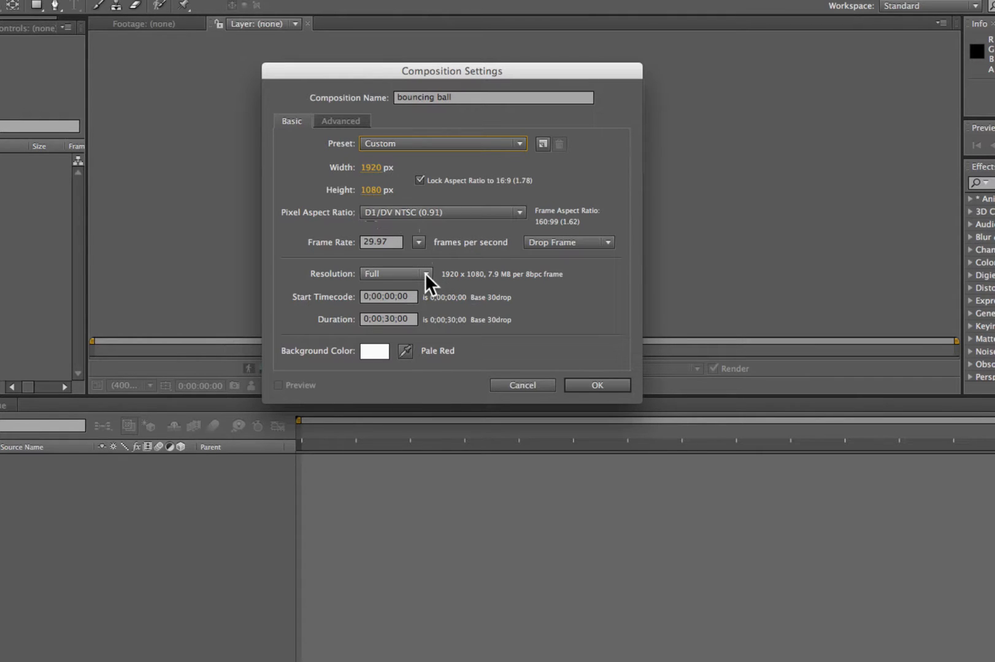
left_click(425, 273)
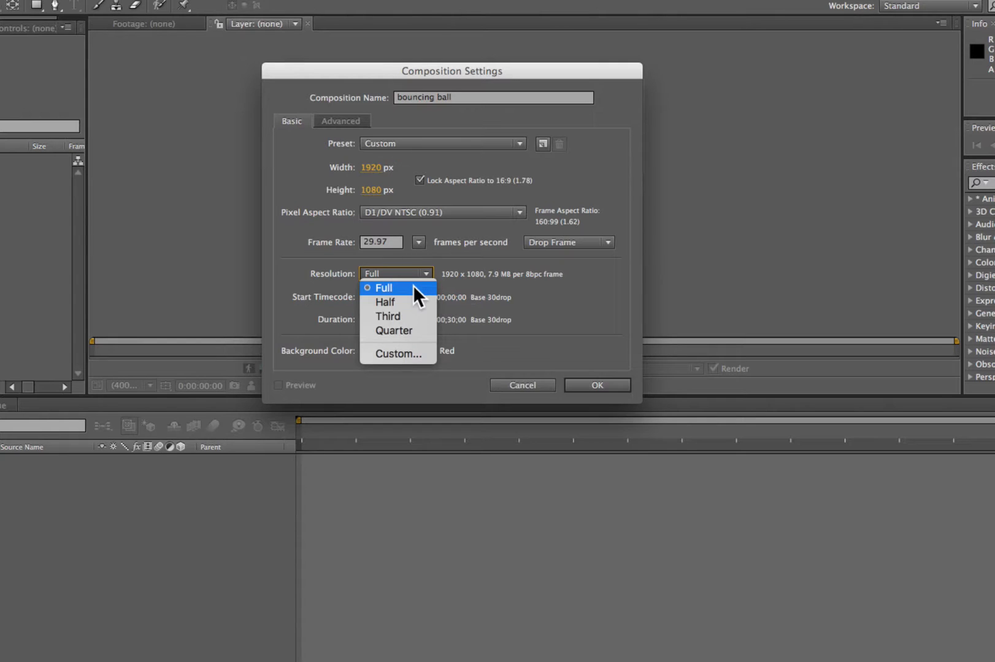
left_click(413, 286)
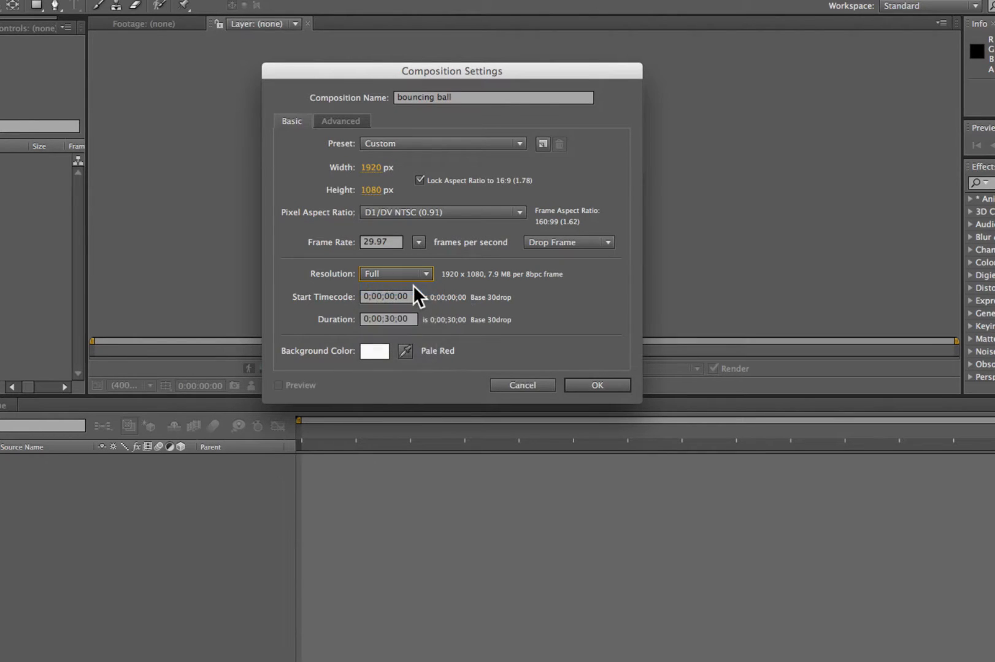
- Set the composition's duration to 20 seconds (0;00;20;00)
left_click(390, 320)
type("2")
key("BackSpace")
key("BackSpace")
type("2")
- Try a red background colour, set it back to near-white and create the composition
left_click(363, 351)
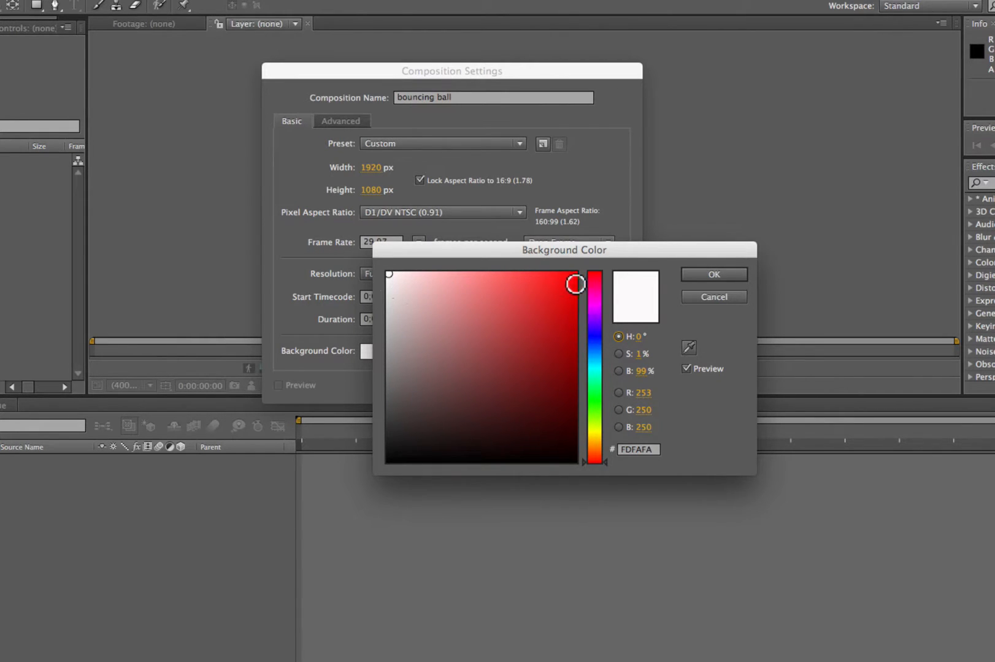
left_click(563, 285)
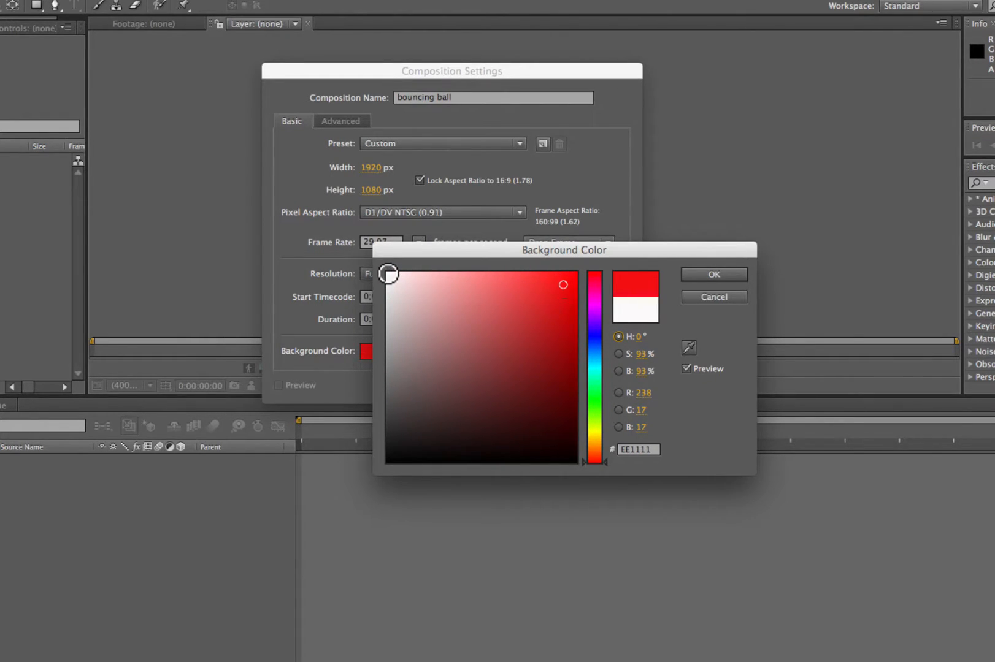
left_click(388, 274)
left_click(713, 273)
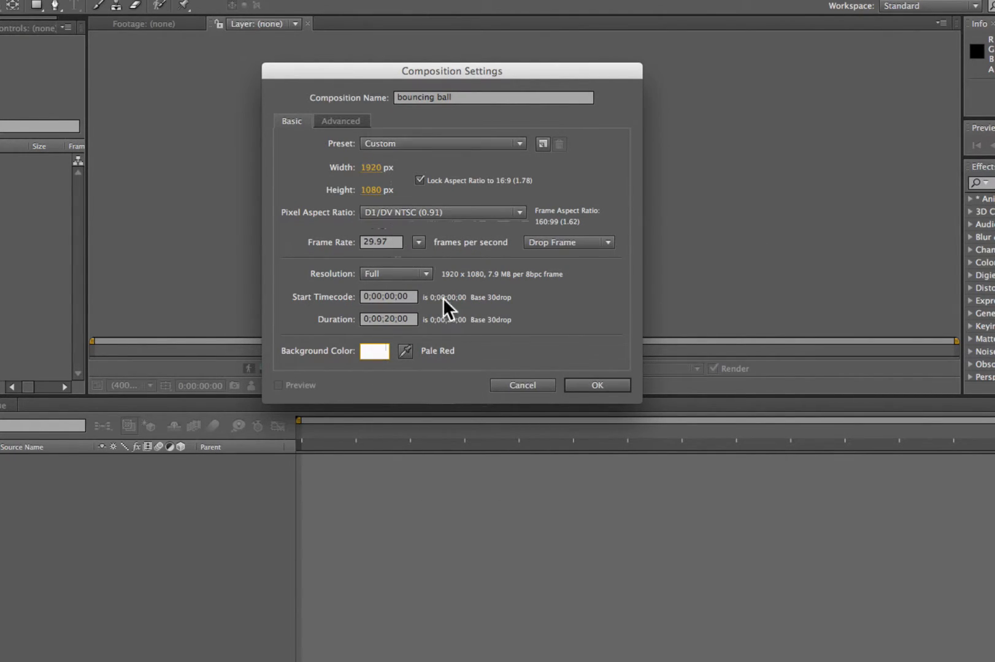
left_click(586, 385)
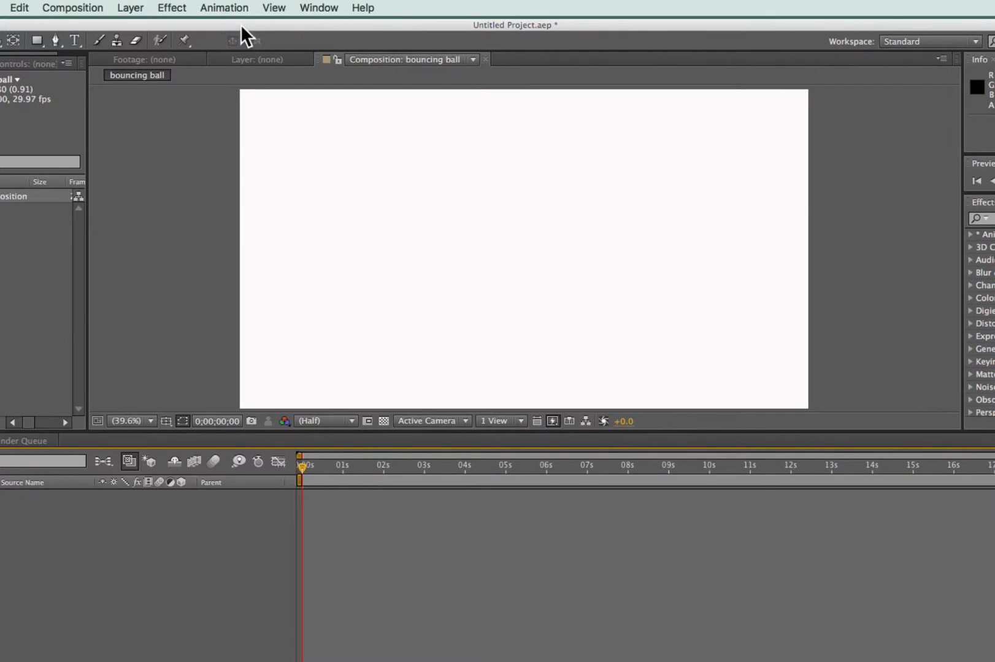
- Fit the application window on the desktop, make the Composition viewer taller and widen the Project panel
left_click_drag(241, 24, 279, 21)
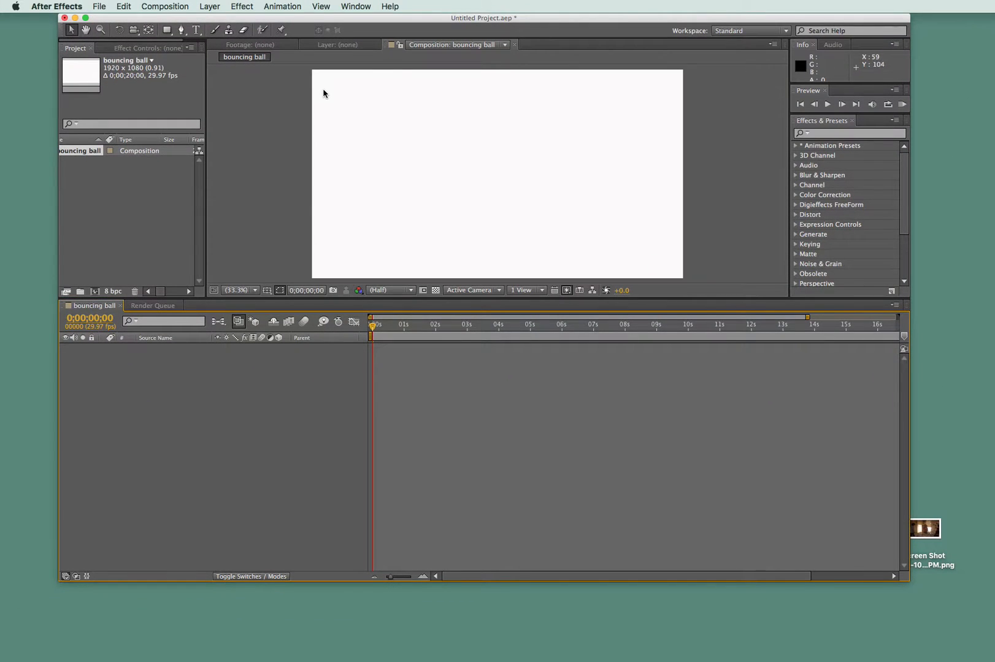
left_click_drag(311, 18, 294, 27)
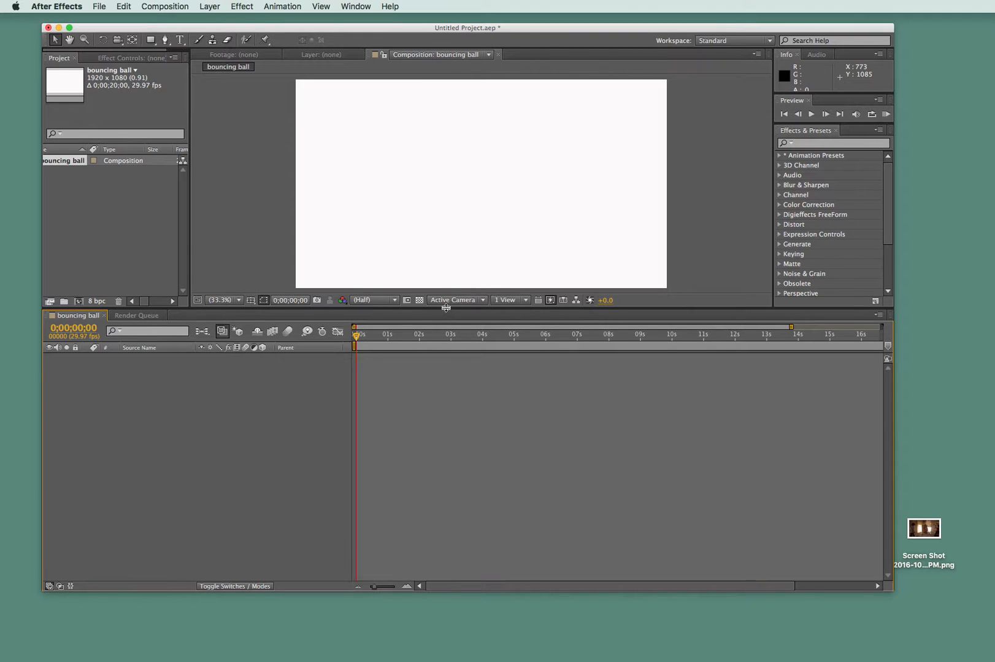
left_click_drag(445, 312, 445, 393)
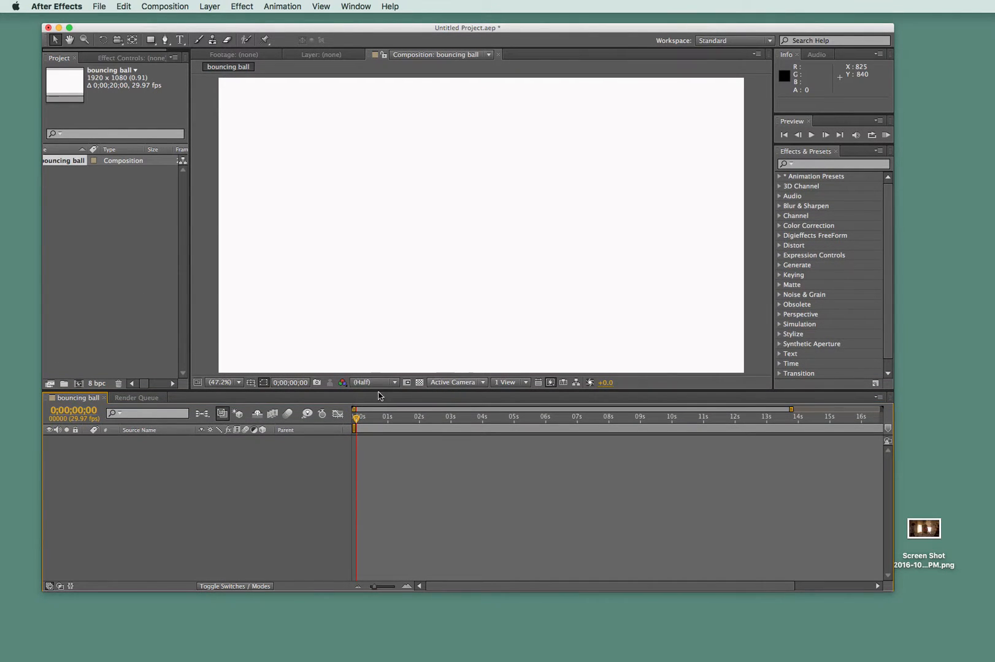
left_click_drag(188, 344, 211, 338)
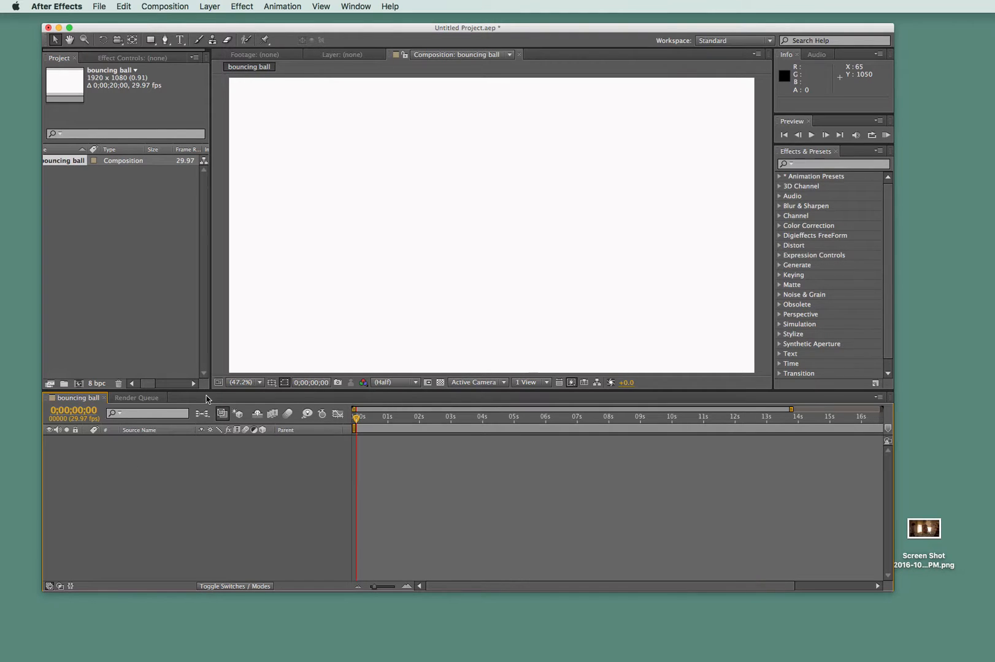
- Widen the Project panel slightly and start saving the project under the name "bouncing ball project 1"
mouse_move(211, 356)
left_mouse_down()
mouse_move(176, 351)
mouse_move(228, 344)
left_mouse_up()
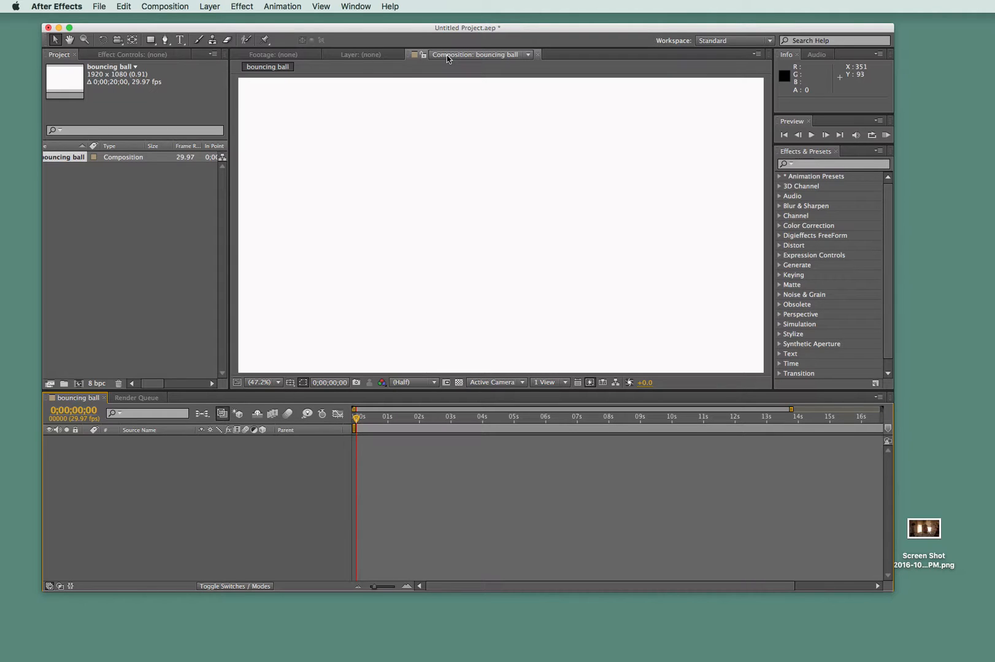
left_click(100, 6)
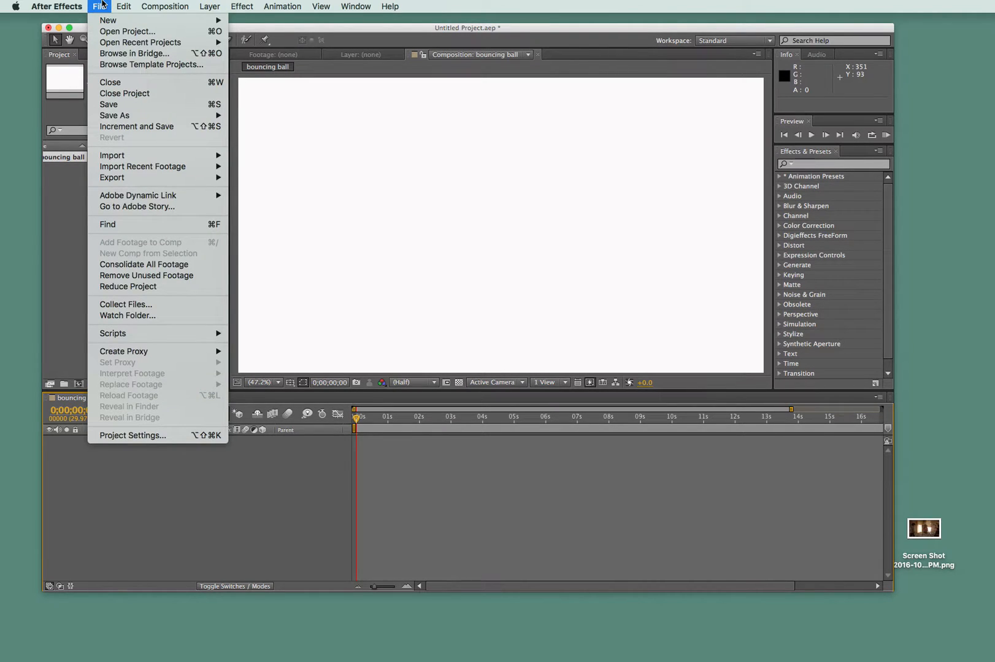
left_click(100, 6)
left_click(100, 6)
left_click(113, 108)
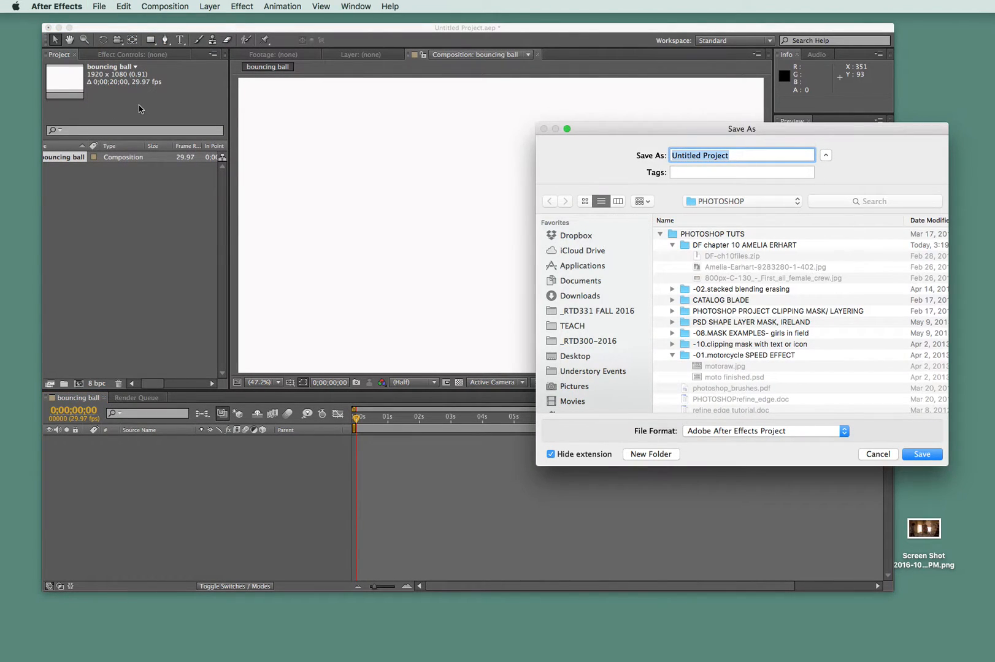
type("b")
key("BackSpace")
type("bouncing ball project")
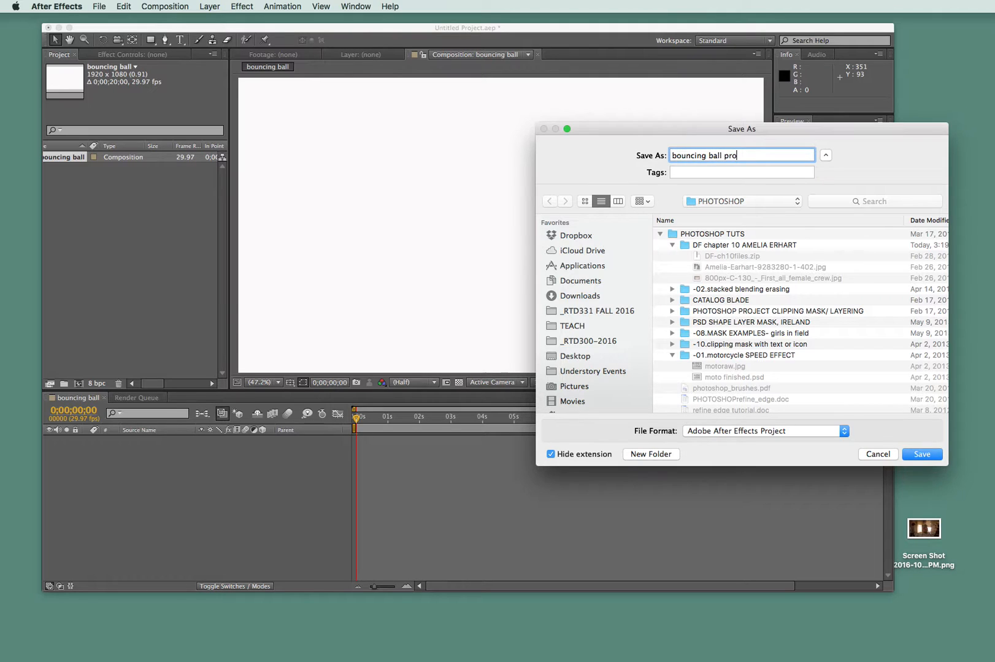
type(" 1")
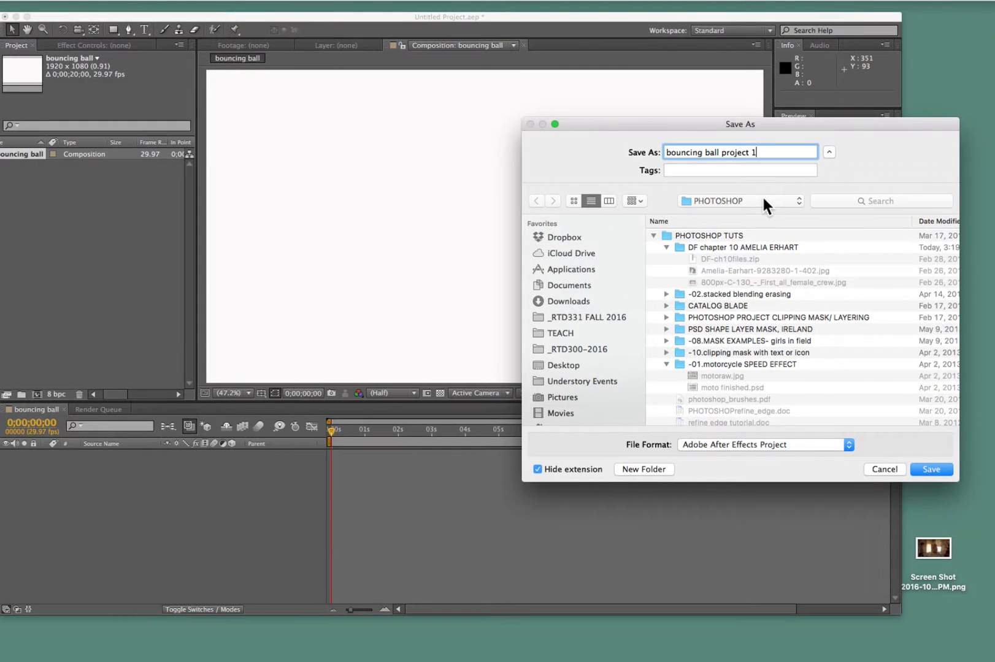
- Choose the "after effects assets" folder on the Desktop as the location and save the project there
scroll(582, 288, "down", 2)
scroll(582, 284, "up", 2)
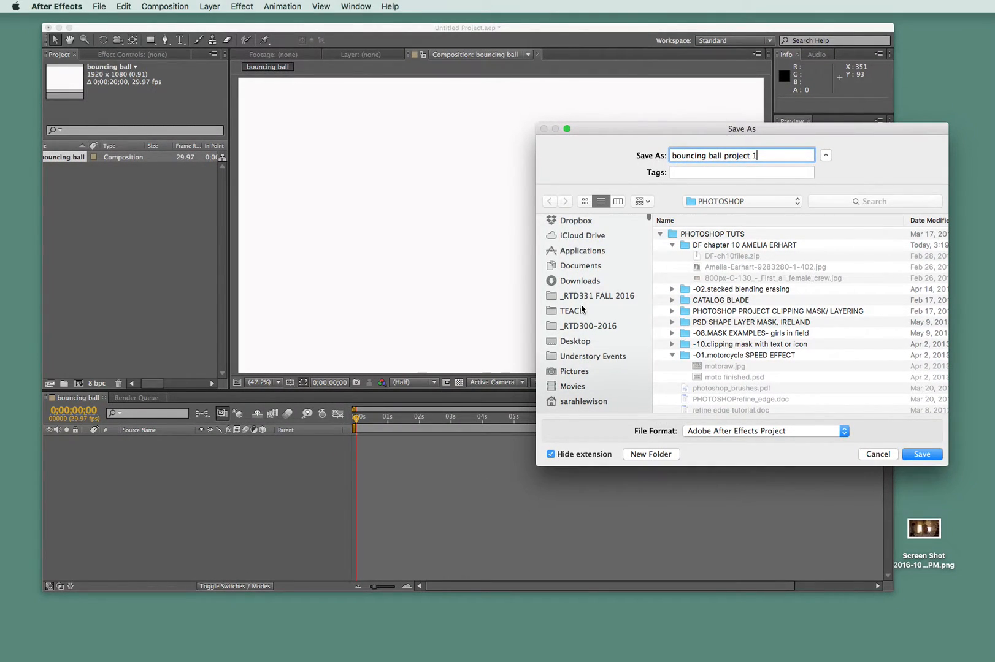
left_click(583, 348)
left_click(724, 234)
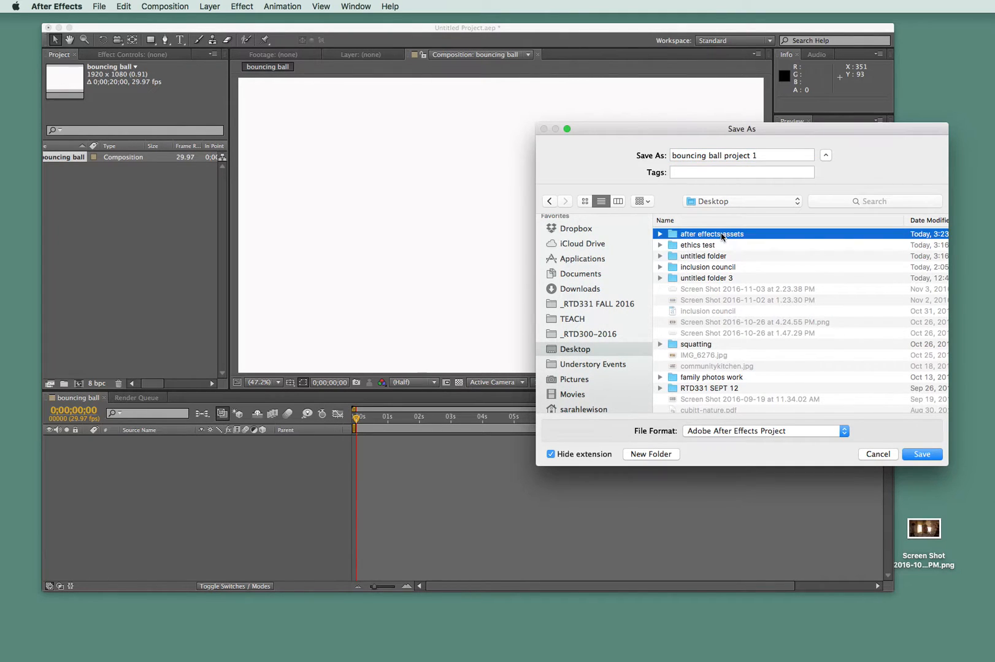
double_click(672, 235)
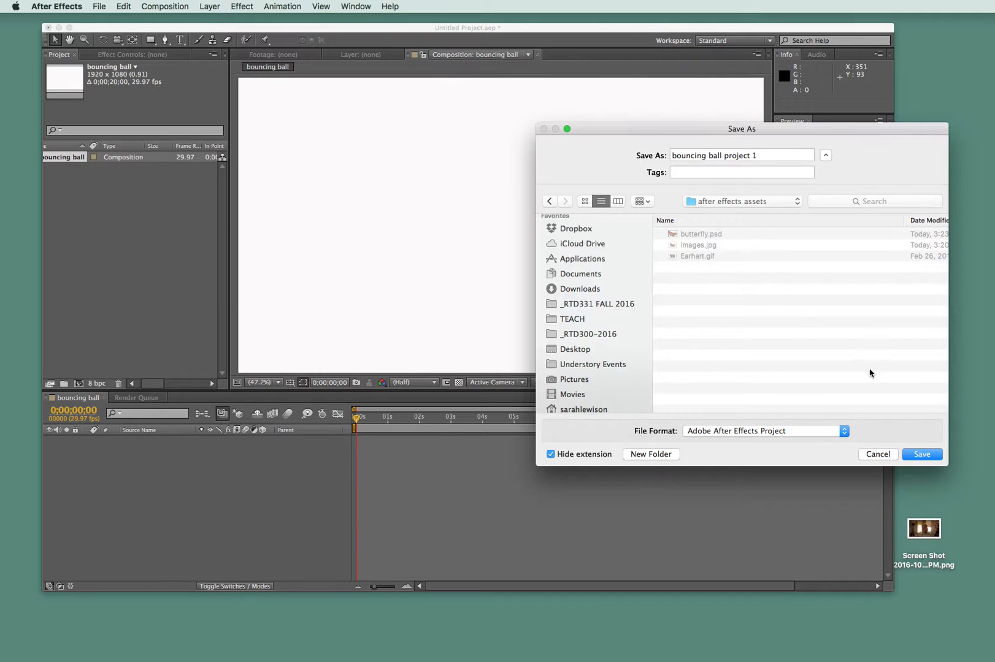
left_click(923, 456)
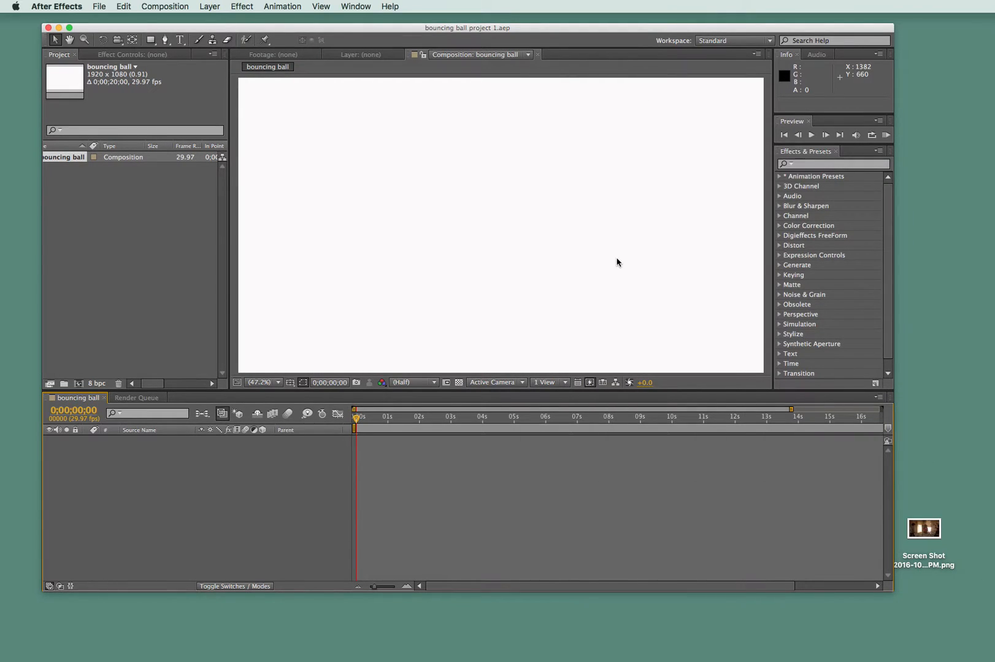
- Switch to Finder, look through the project file and images in the "after effects assets" folder, and return to After Effects
left_click_drag(236, 28, 745, 37)
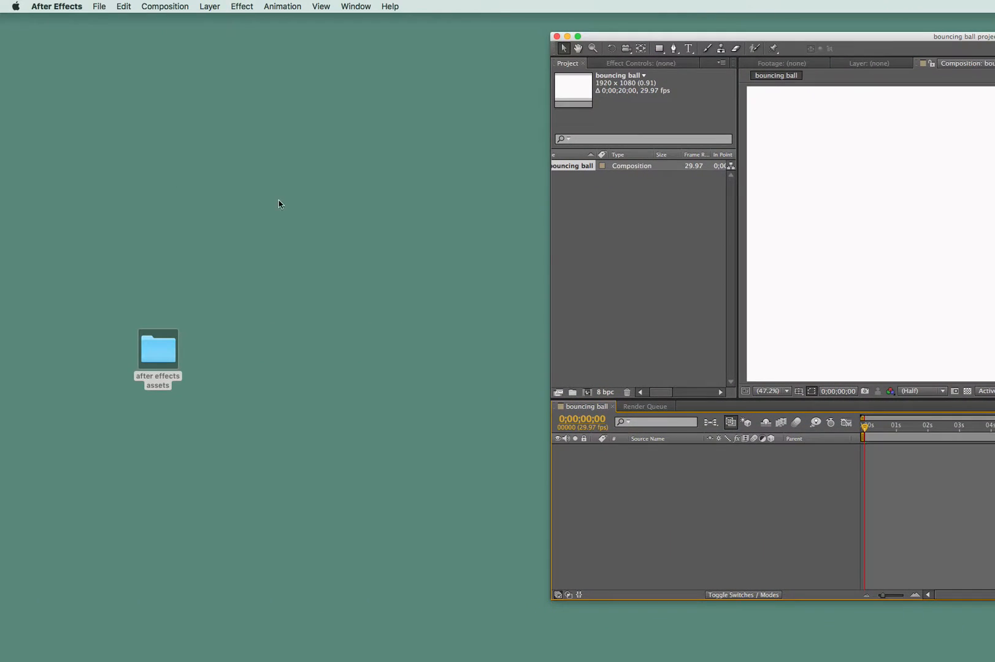
double_click(157, 347)
left_click_drag(632, 152, 200, 113)
left_click(385, 162)
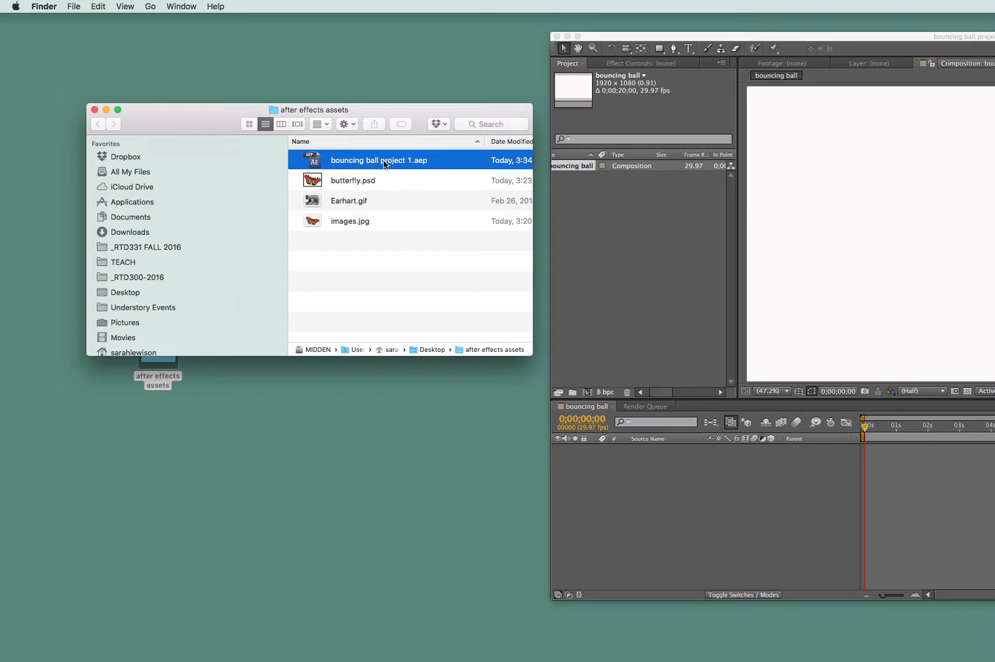
left_click(341, 179)
left_click(344, 201)
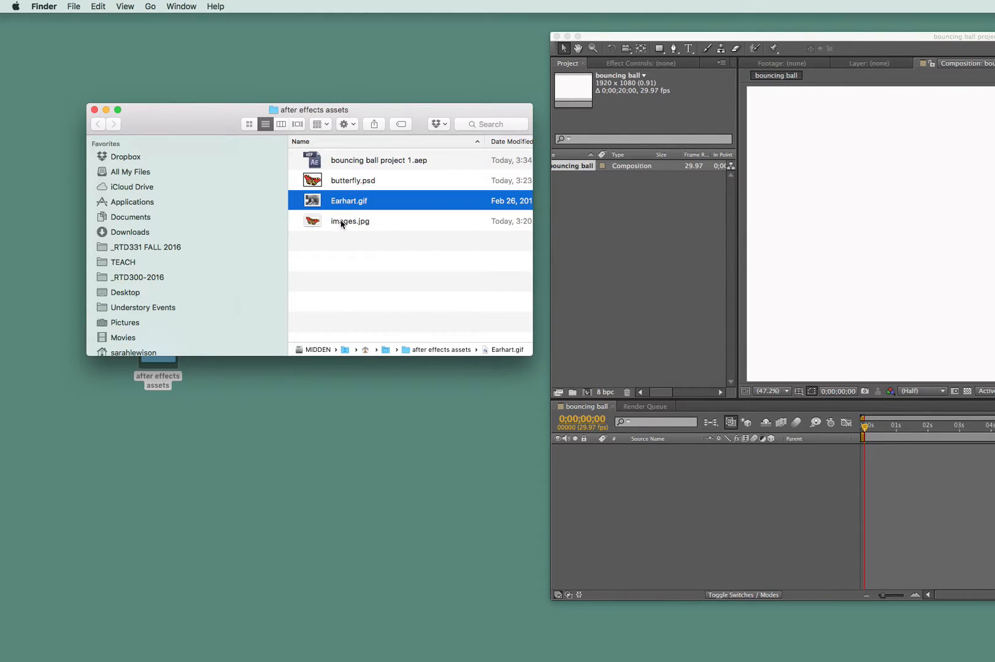
left_click(344, 221)
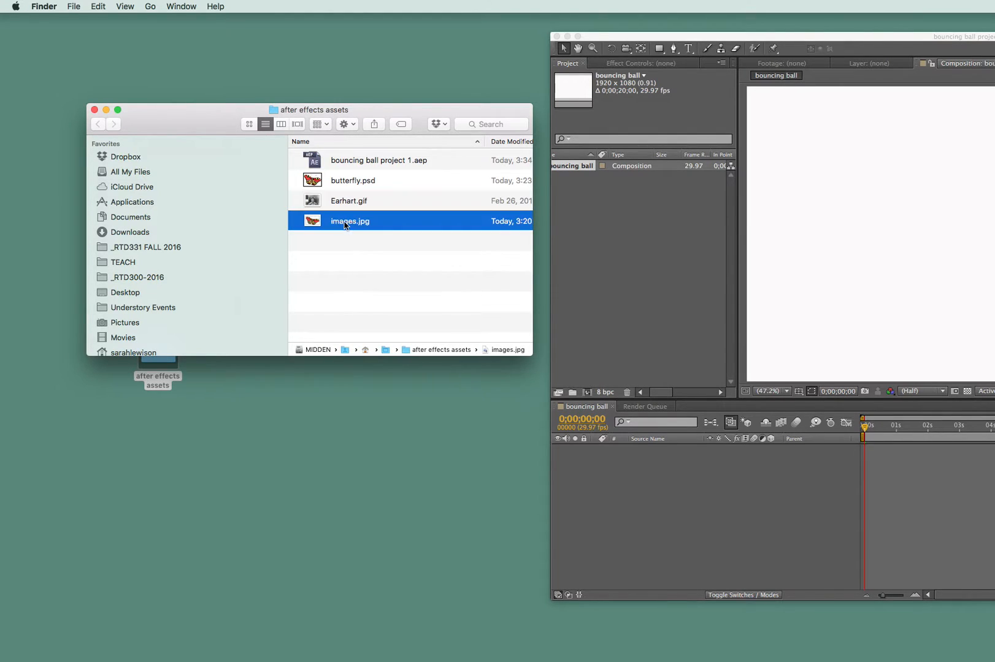
left_click(94, 109)
left_click_drag(857, 35, 377, 43)
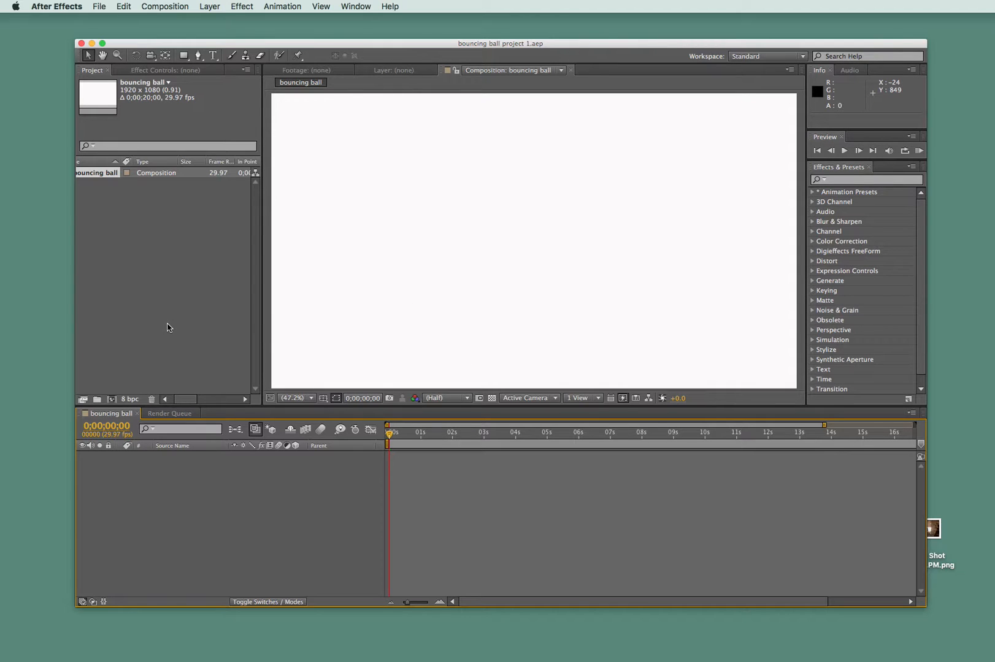
- Widen the Project panel further and look over the information columns for the bouncing ball composition
scroll(89, 216, "right", 2)
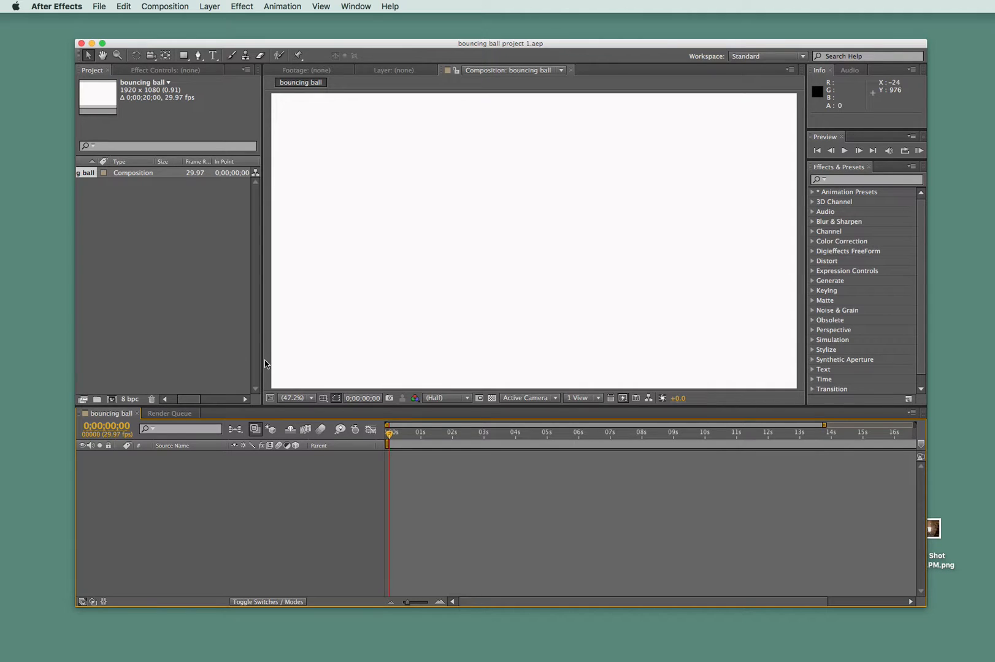
left_click_drag(264, 364, 322, 351)
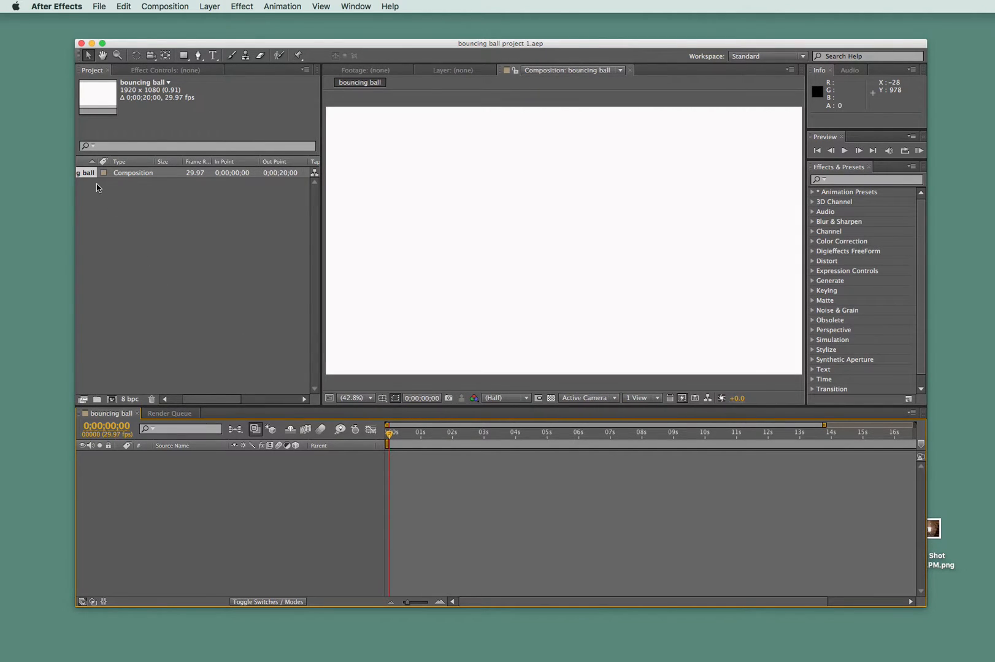
scroll(135, 251, "left", 4)
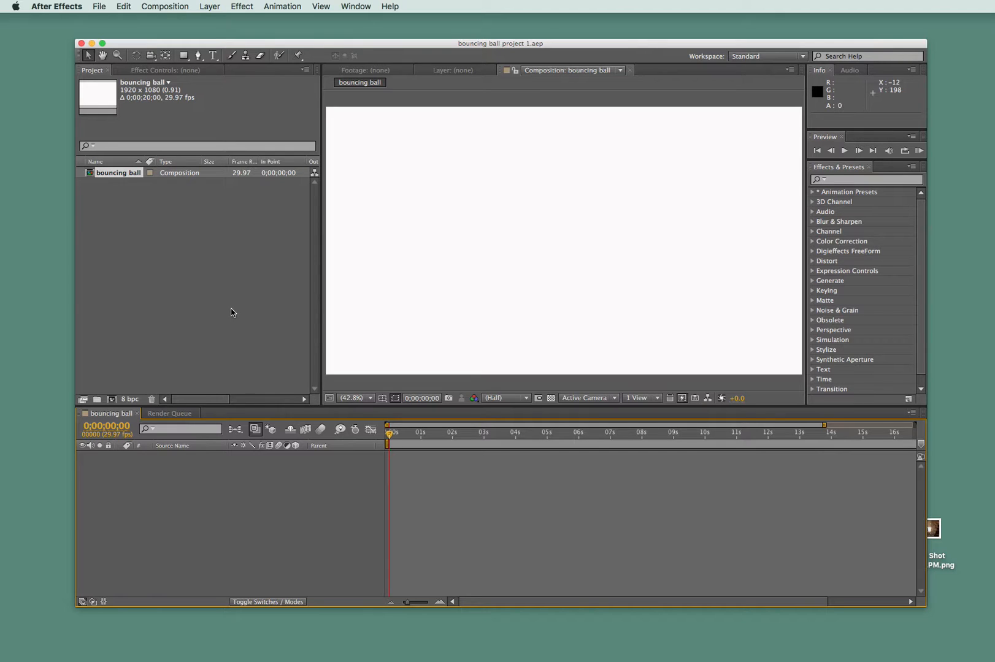
scroll(226, 270, "right", 5)
scroll(227, 265, "left", 5)
scroll(164, 271, "right", 2)
scroll(172, 271, "left", 2)
- Start a file import and select butterfly.psd, images.jpg and Earhart.gif together from the Desktop's "after effects assets" folder
double_click(168, 263)
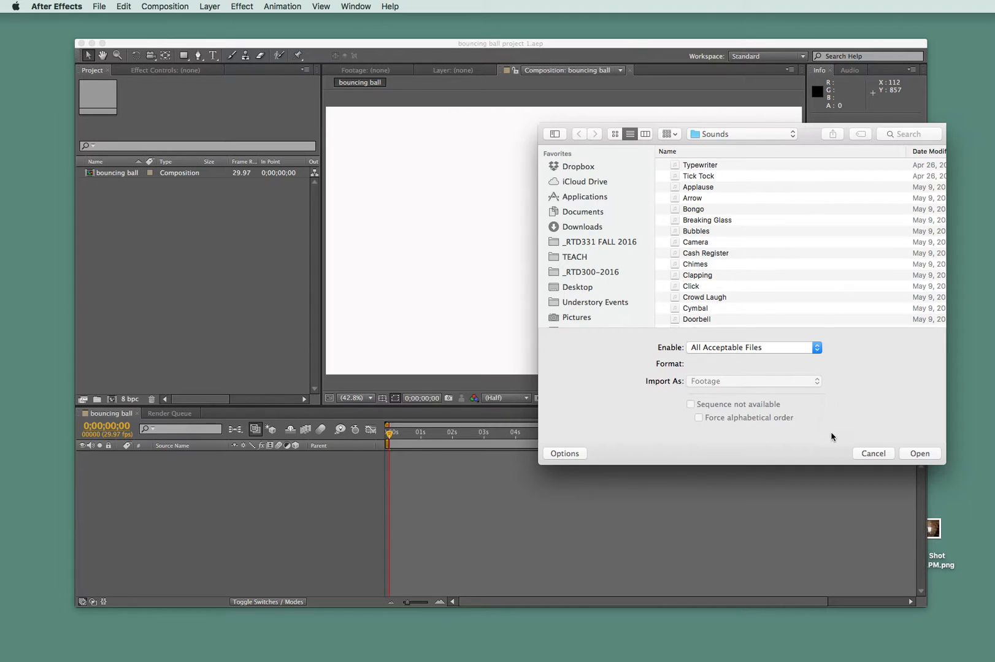
left_click(875, 453)
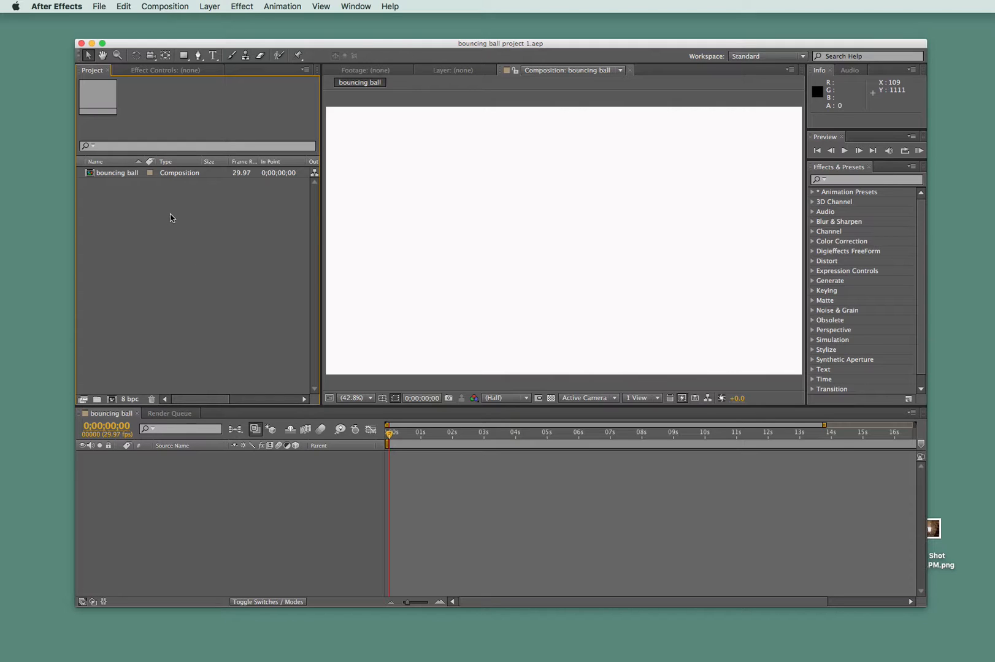
double_click(164, 254)
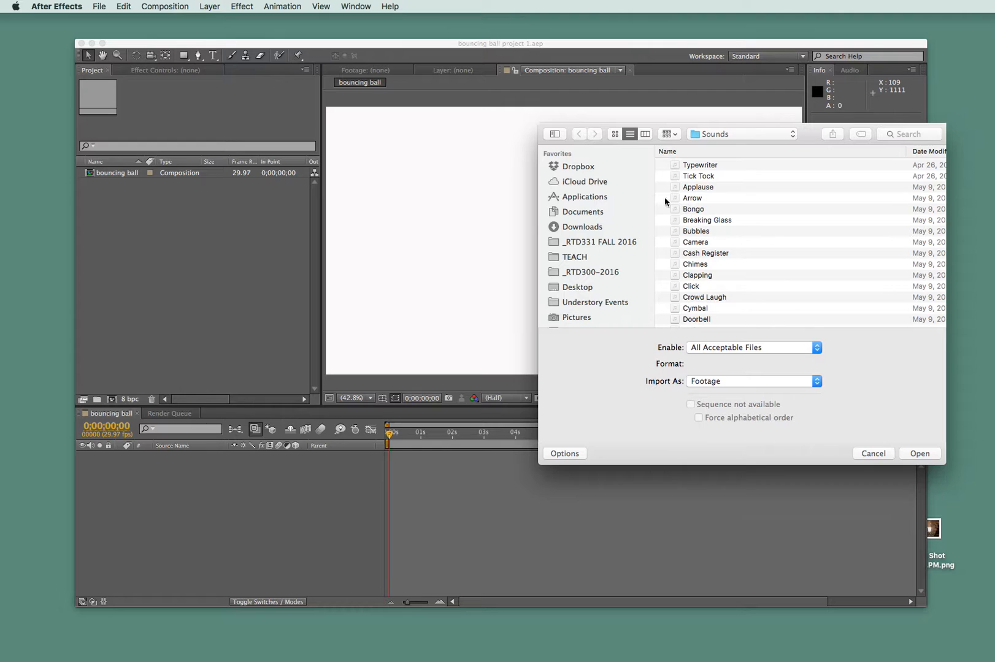
left_click(573, 287)
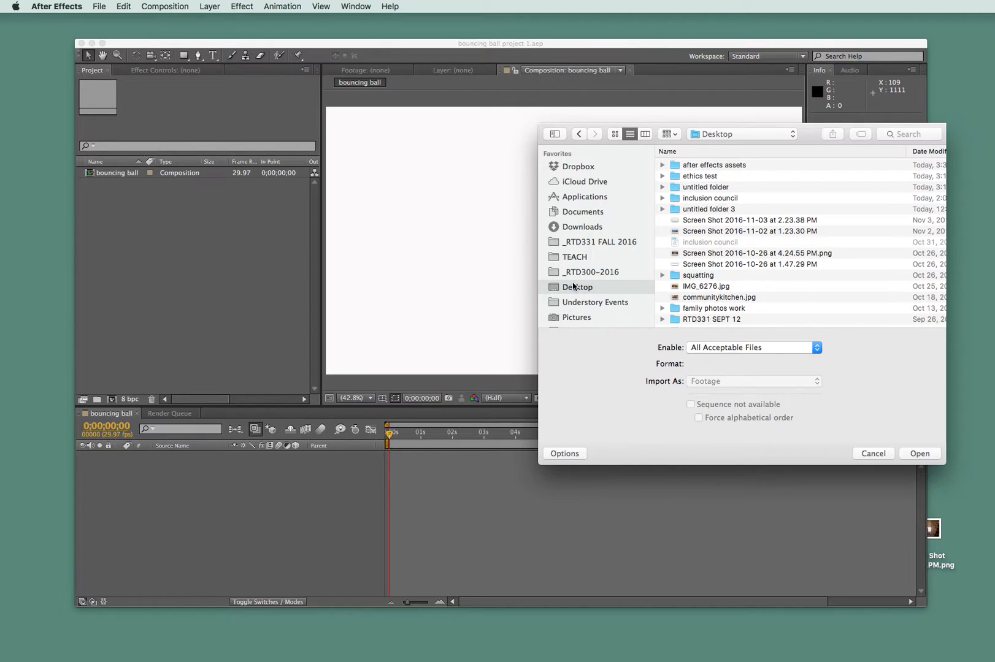
left_click(662, 165)
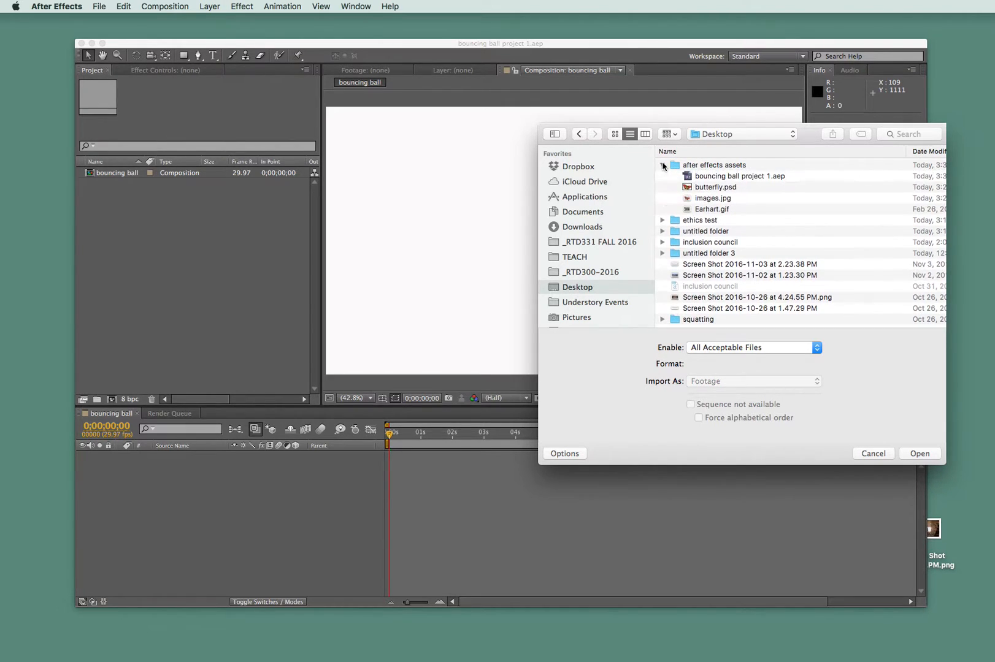
left_click(712, 190)
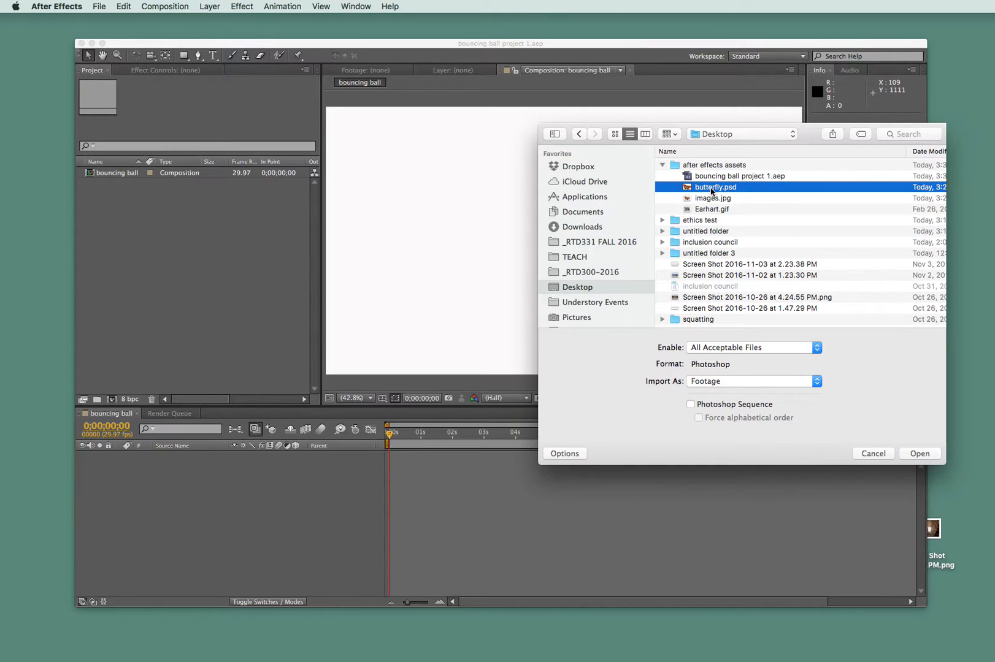
left_click(710, 200, "shift")
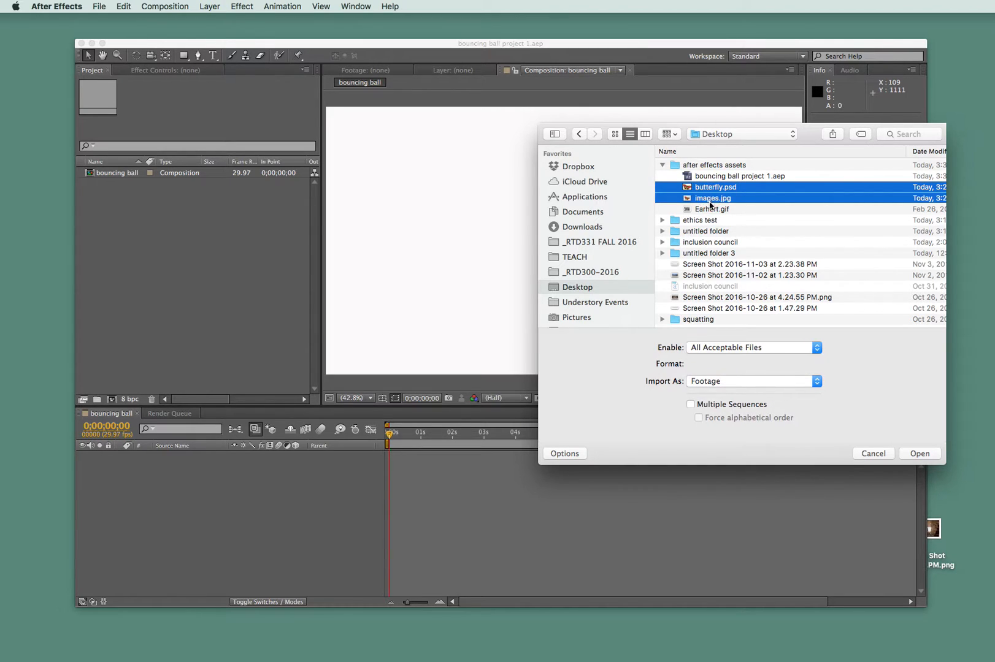
left_click(707, 209, "shift")
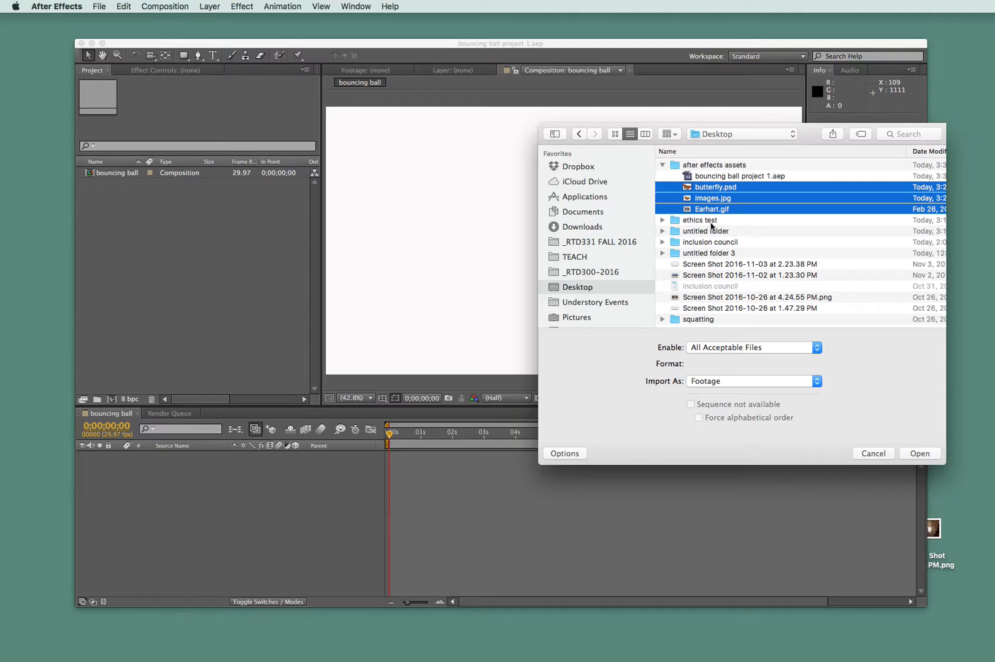
left_click(722, 200, "super")
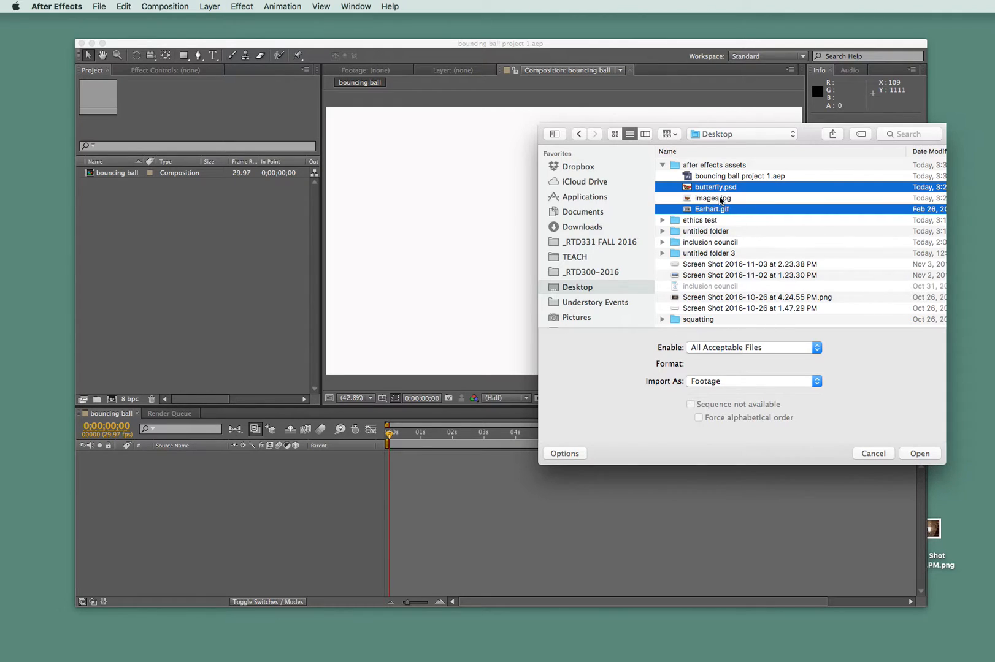
left_click(712, 199, "super")
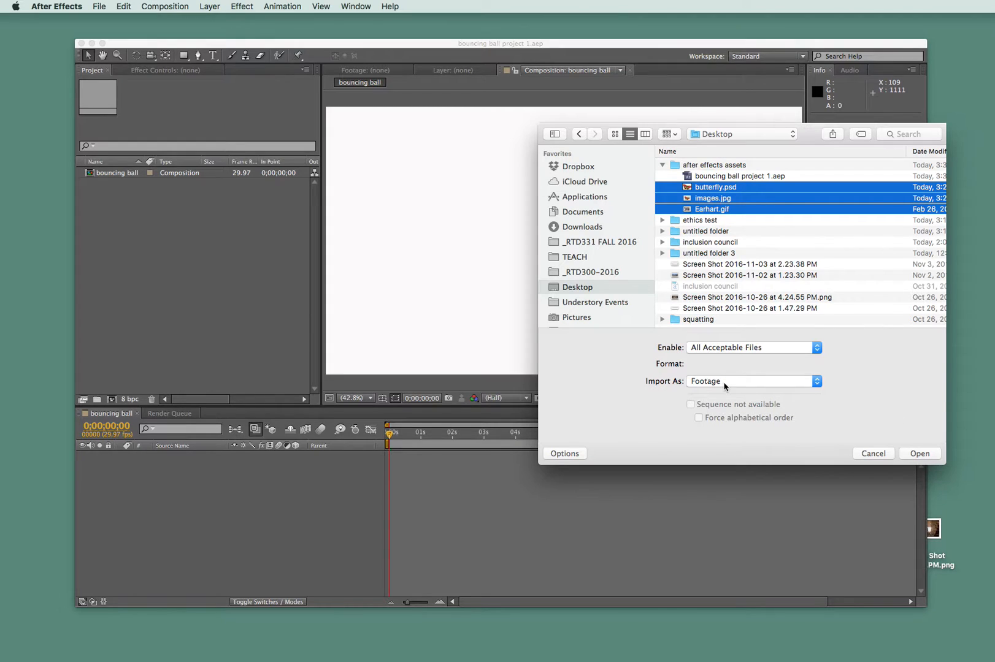
- Review the file type and import options, import the three selected files as Footage, and clear the selection in the Project panel
left_click(711, 349)
left_click(711, 349)
left_click(751, 379)
left_click(690, 382)
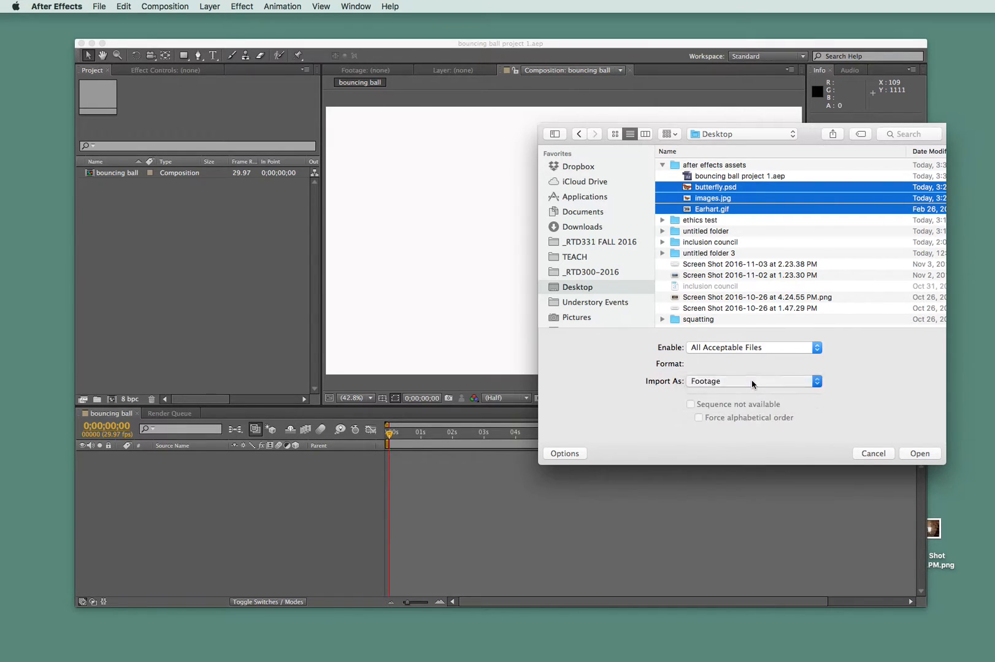
left_click(918, 454)
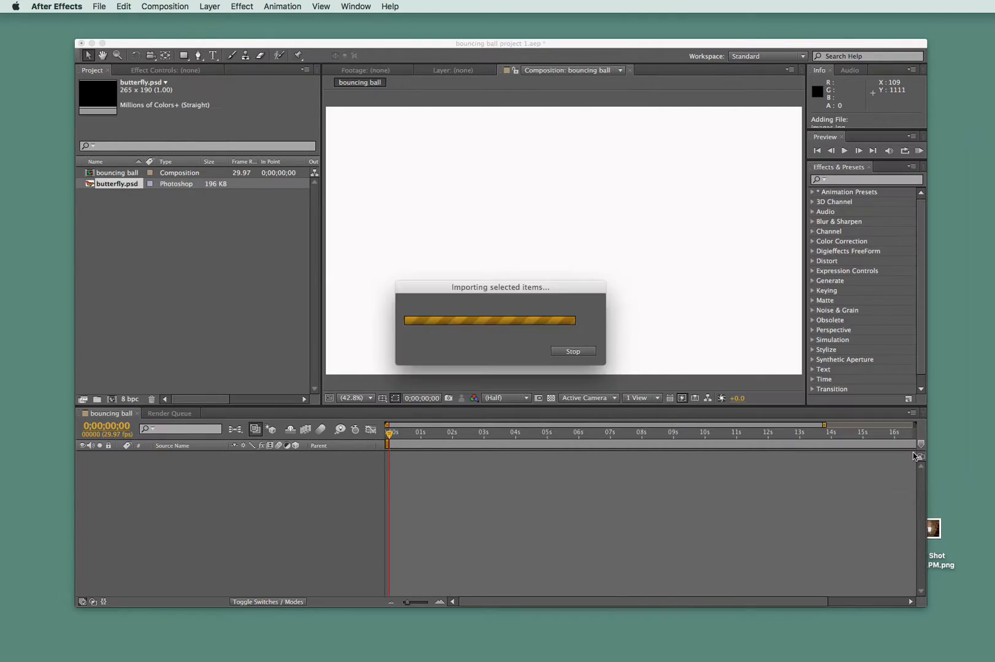
left_click(154, 321)
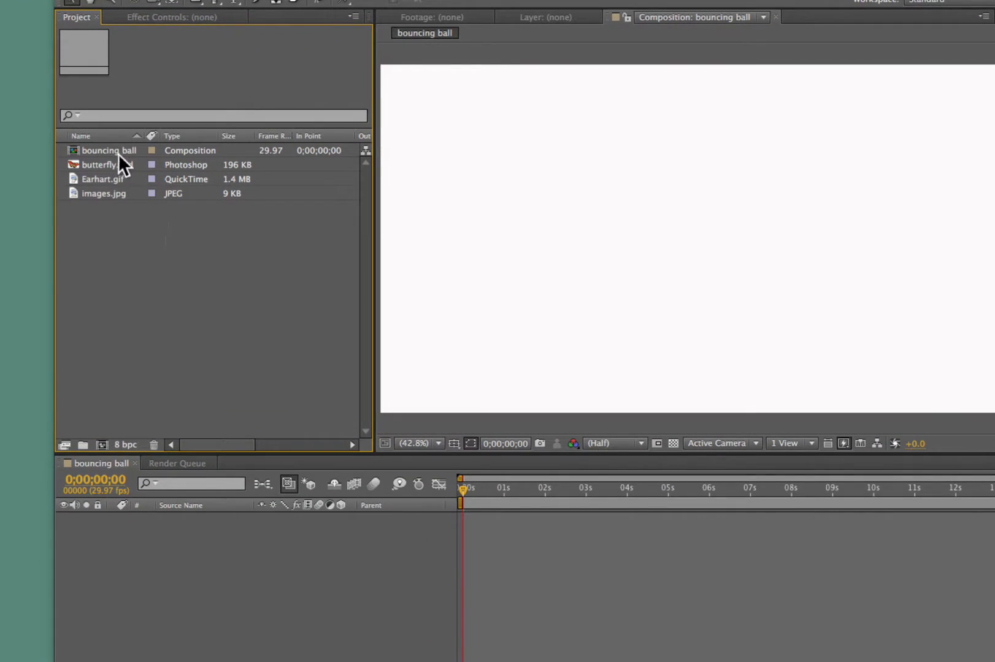
- Preview butterfly.psd in the Footage viewer at 100% magnification
double_click(82, 165)
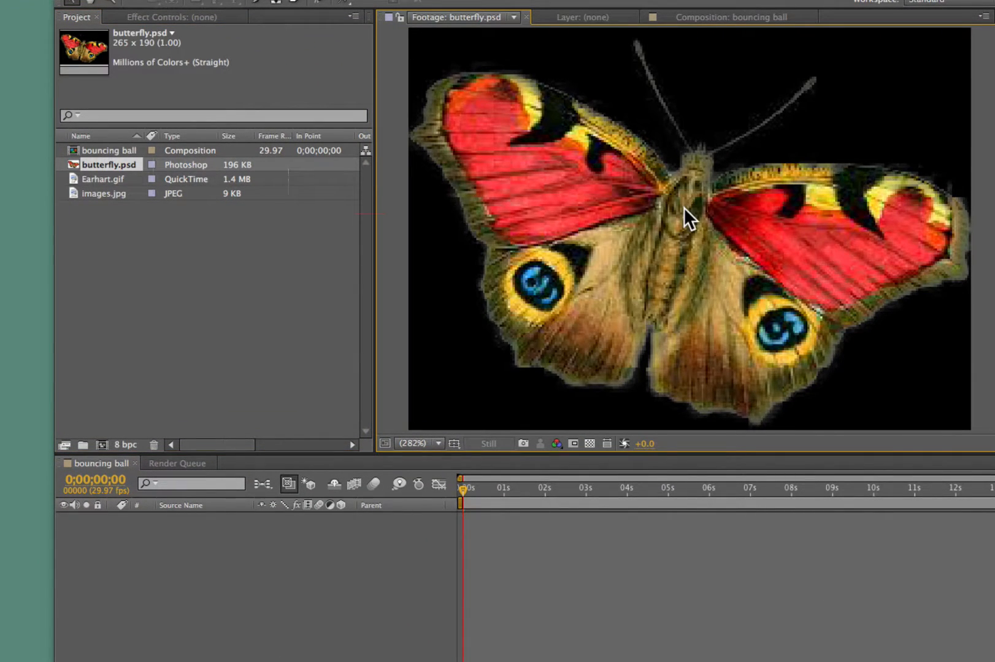
scroll(679, 211, "down", 5)
scroll(679, 211, "up", 2)
scroll(679, 210, "up", 1)
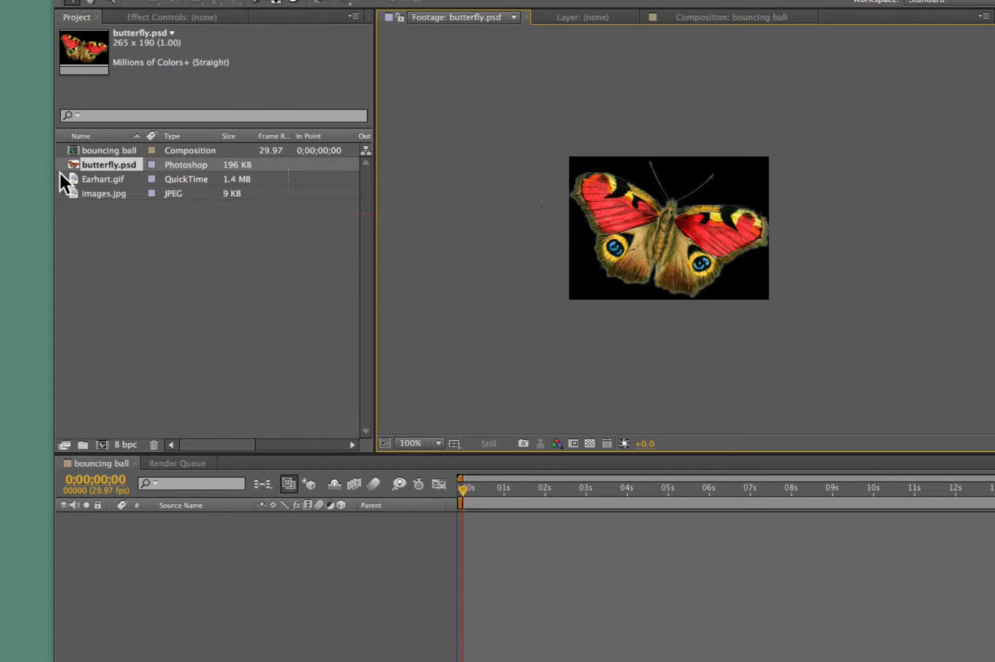
- Preview Earhart.gif and images.jpg in the Footage viewer, reducing images.jpg to 50% magnification
double_click(87, 176)
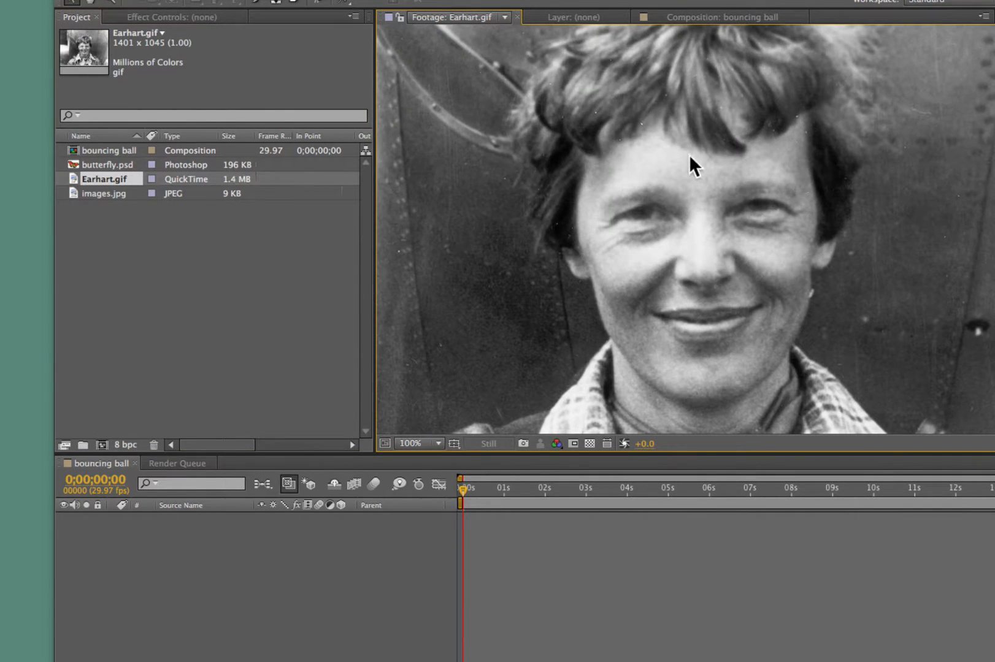
double_click(107, 193)
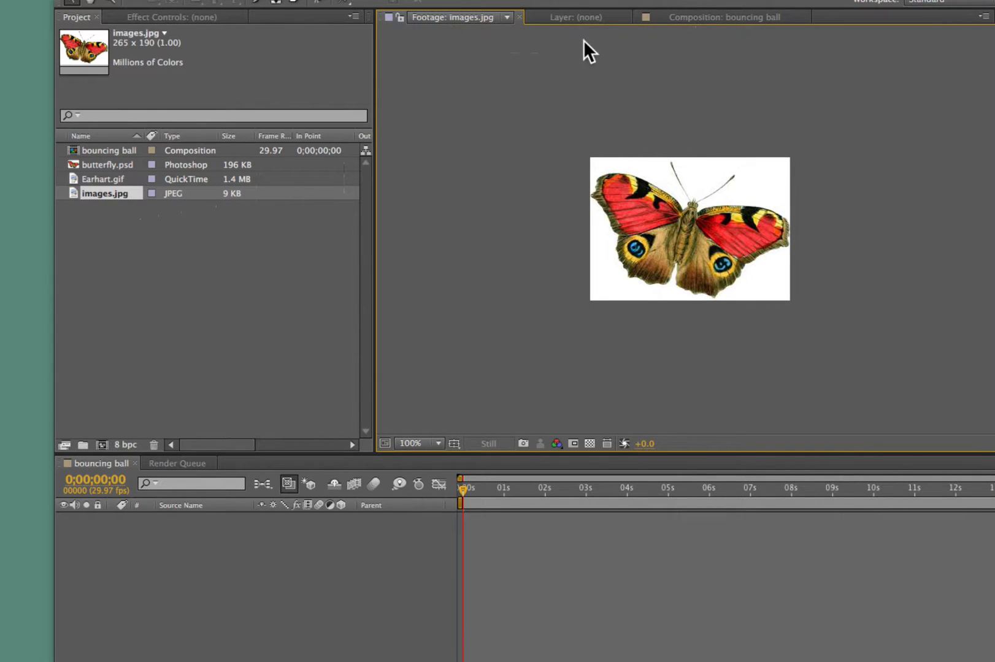
key("comma")
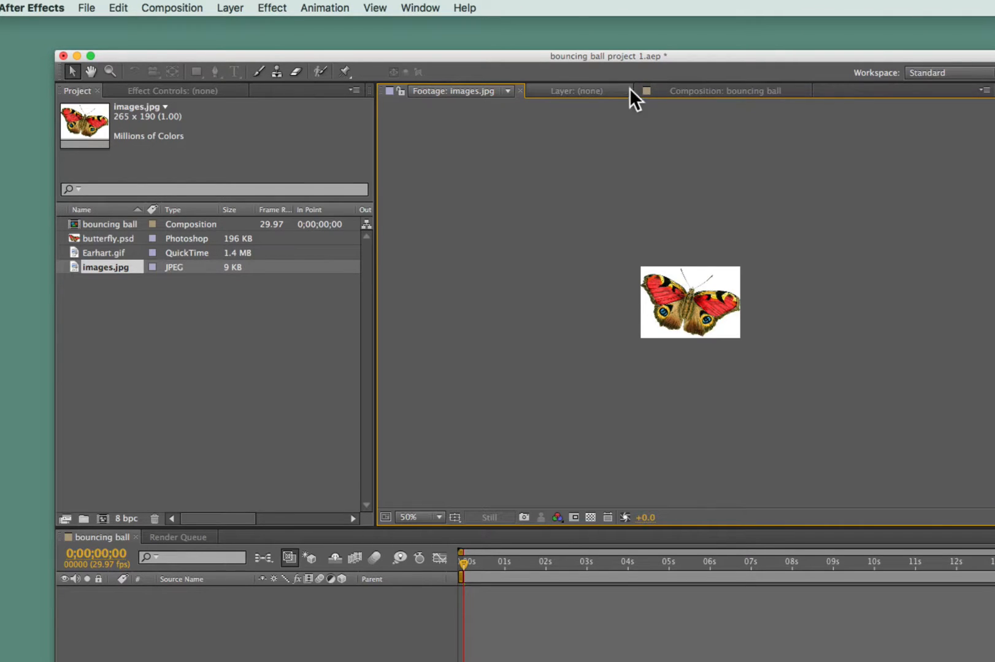
- Bring the bouncing ball composition into view and place butterfly.psd in it, slightly left of the frame's center
left_click(584, 90)
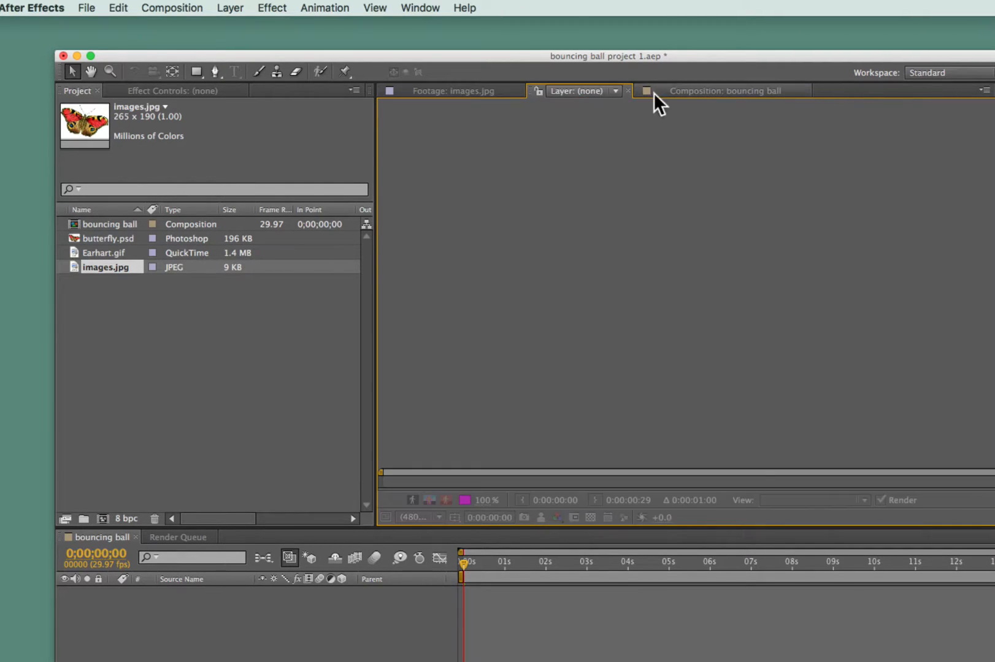
left_click(701, 93)
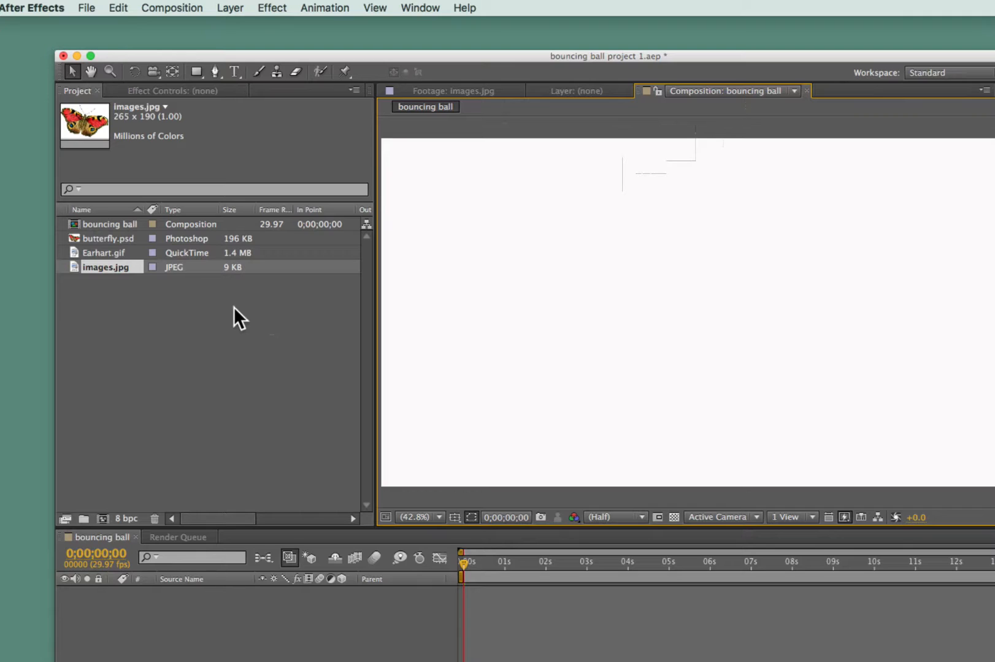
scroll(142, 233, "right", 8)
scroll(105, 247, "left", 8)
left_click(74, 248)
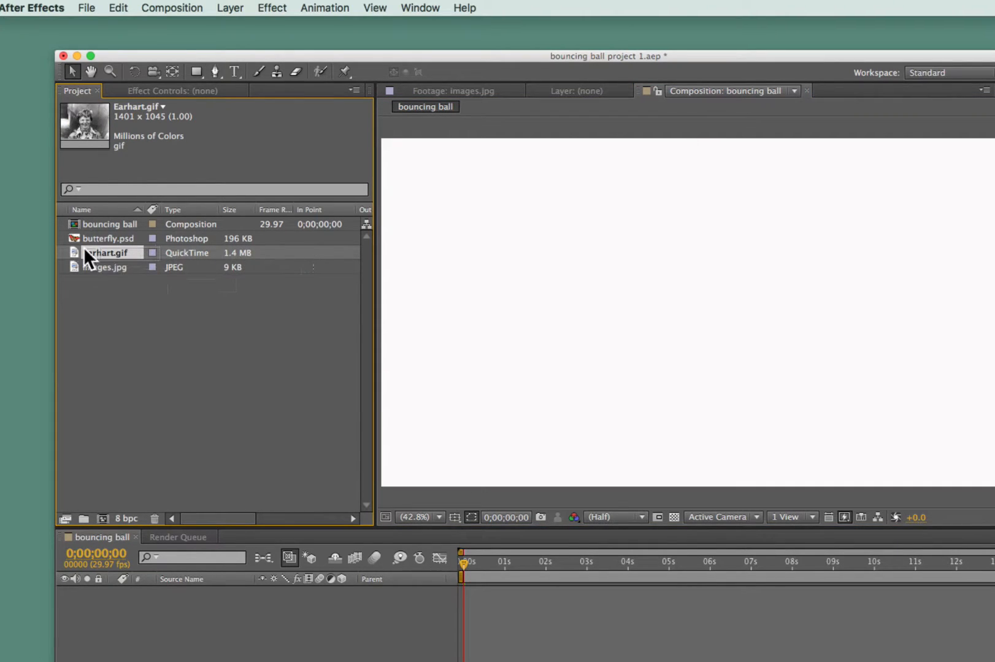
left_click_drag(73, 236, 573, 311)
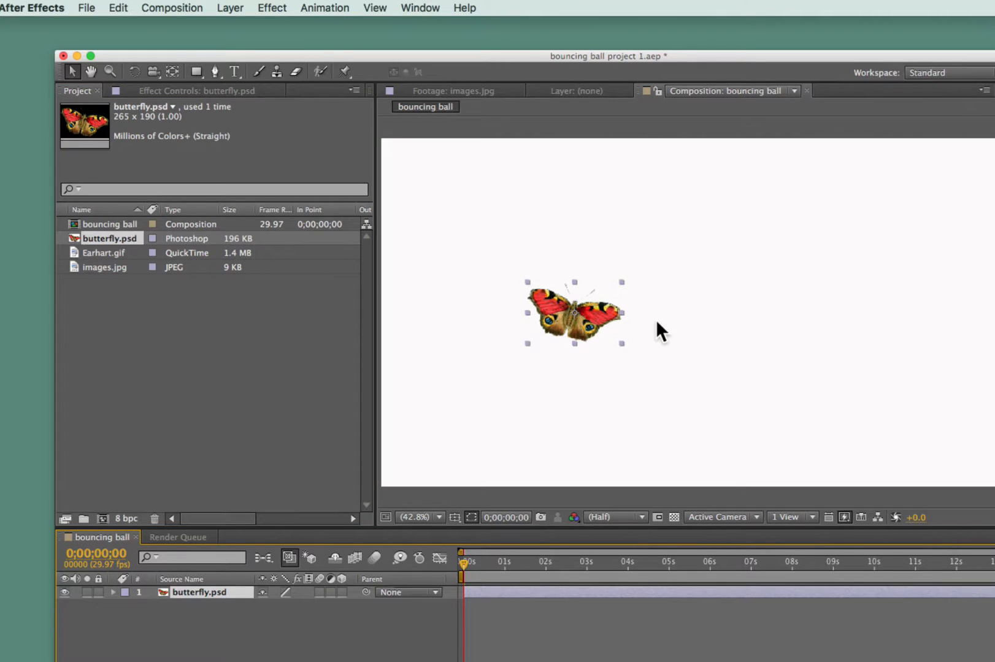
- Try smaller and larger magnifications of the composition view, finishing at 50%
scroll(576, 310, "down", 3)
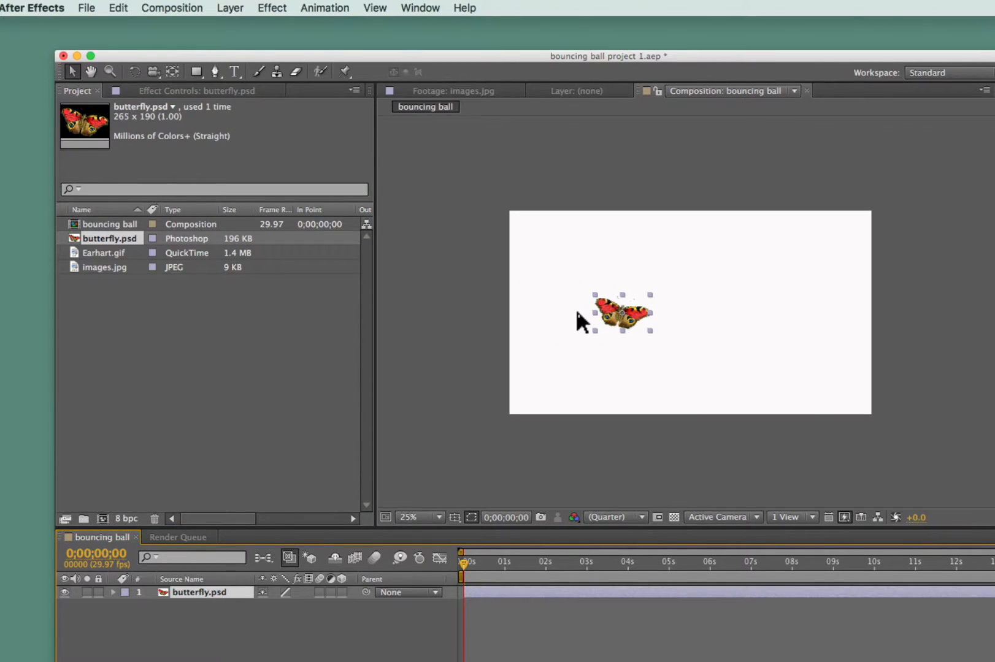
scroll(575, 312, "up", 10)
scroll(577, 313, "down", 6)
scroll(577, 314, "up", 2)
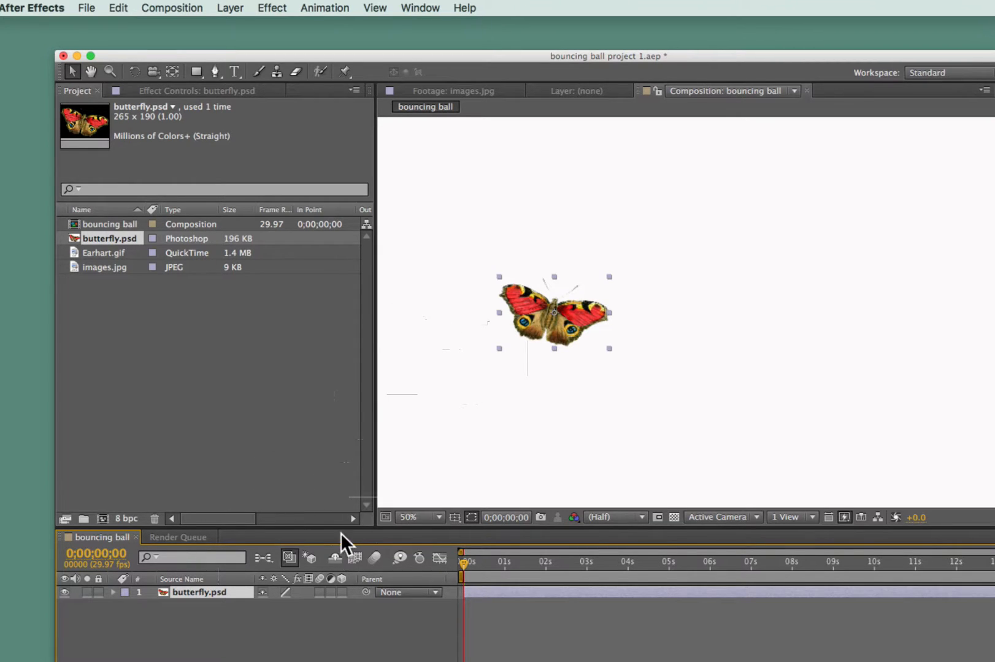
- Make the Timeline panel taller, move the current time to 0;00;16;10 and zoom the time ruler in to about the first 11 seconds
left_click_drag(342, 525, 342, 380)
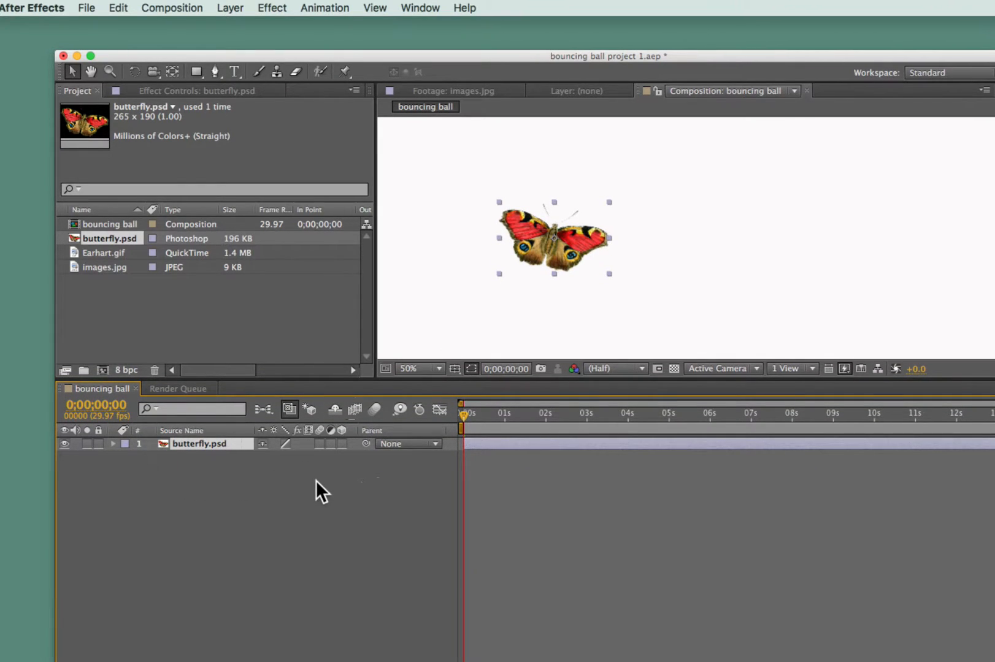
left_click_drag(504, 381, 504, 465)
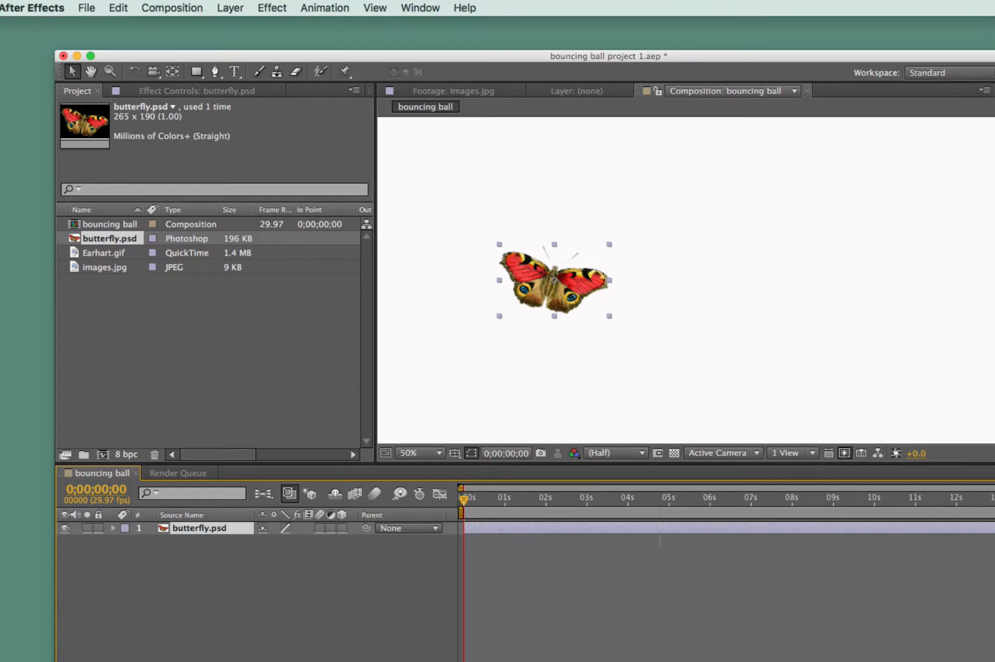
key("End")
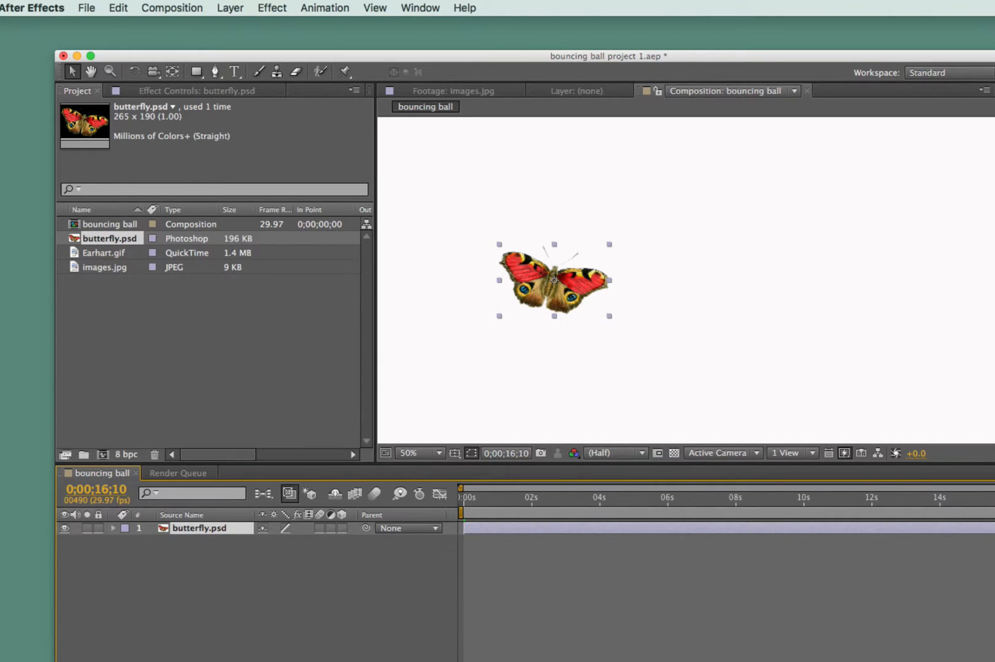
left_click_drag(994, 491, 944, 491)
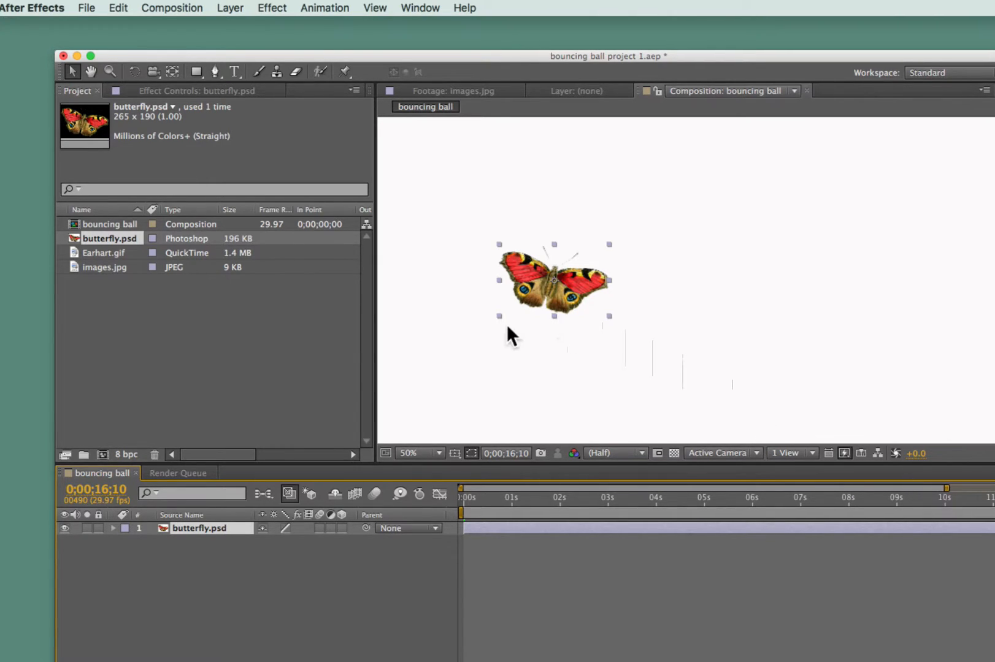
- Reposition the butterfly in the composition's lower-left area, at about 330, 778, and make the Timeline panel slightly taller
mouse_move(554, 274)
left_mouse_down()
mouse_move(547, 291)
mouse_move(534, 246)
mouse_move(502, 257)
mouse_move(541, 268)
left_mouse_up()
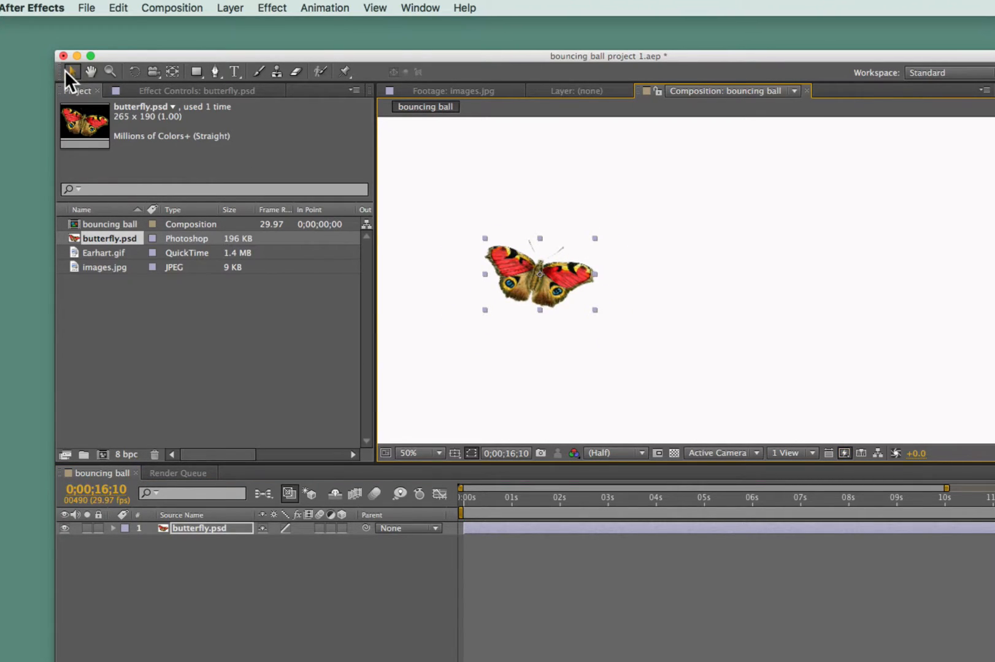
left_click_drag(517, 266, 469, 287)
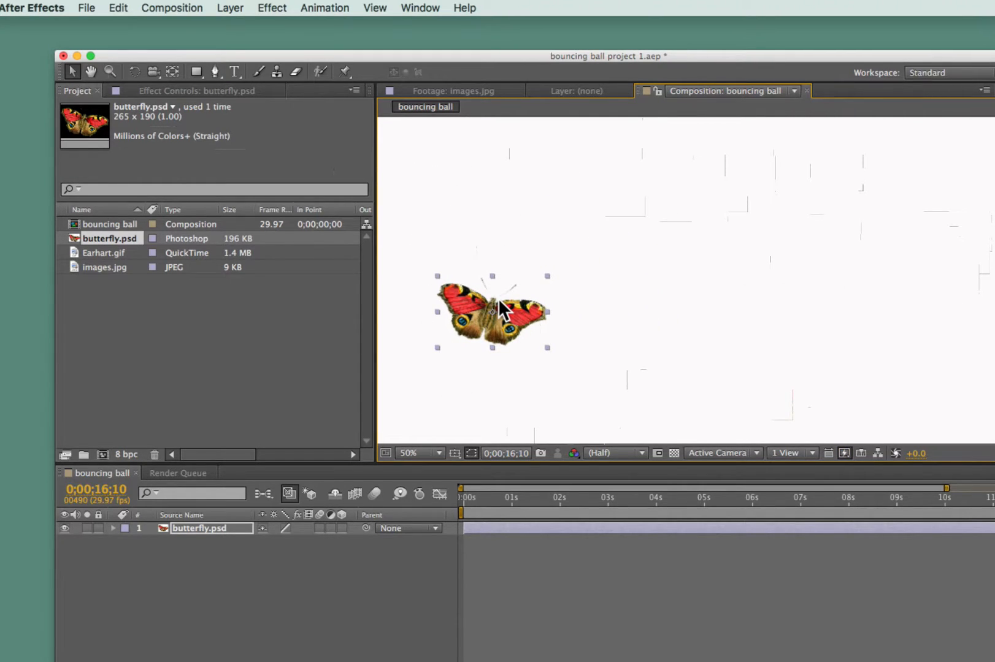
left_click_drag(488, 313, 492, 376)
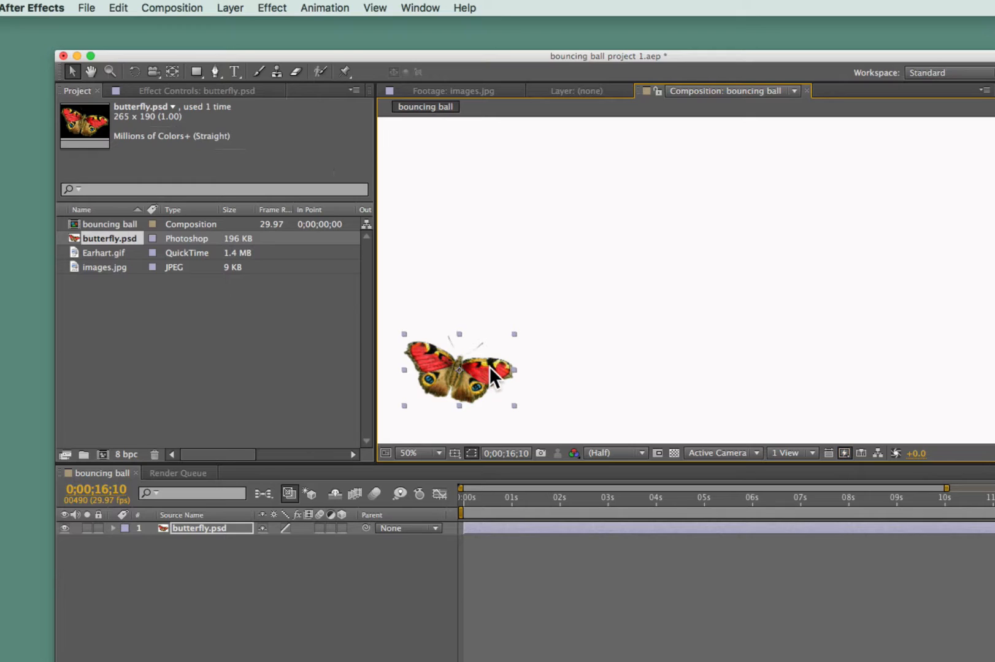
left_click_drag(488, 463, 488, 435)
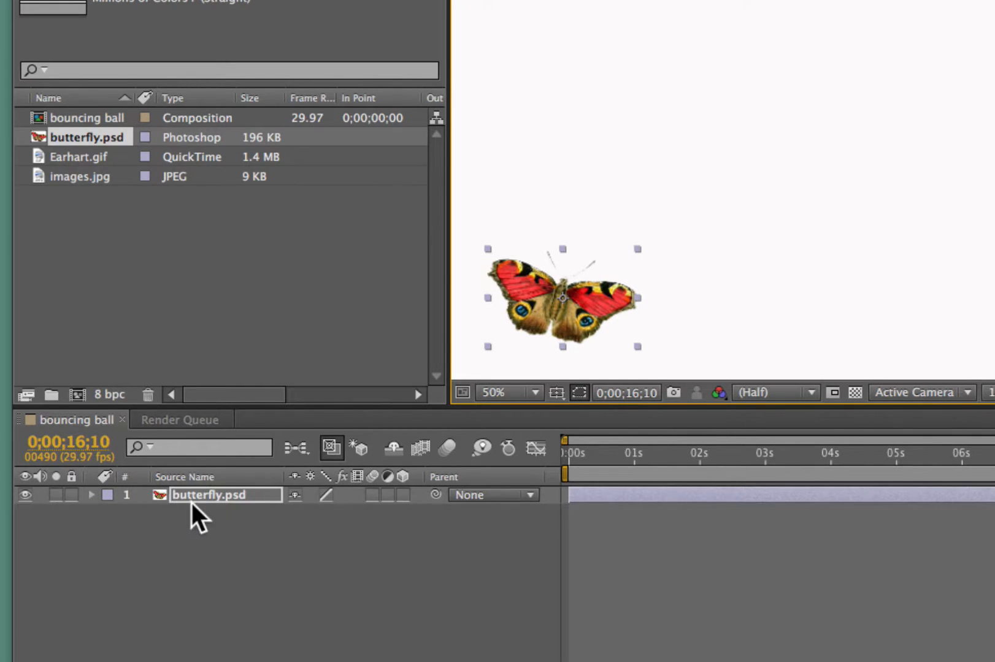
- Expand the butterfly.psd layer and its Transform group in the timeline to reveal the Anchor Point, Position, Scale, Rotation and Opacity properties
left_click(90, 495)
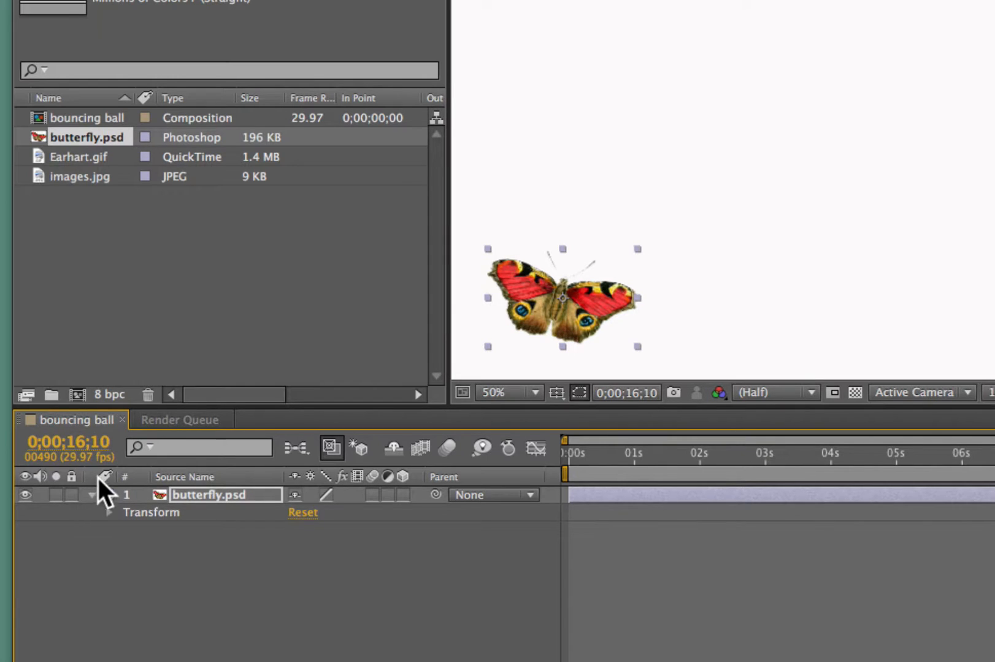
left_click(92, 496)
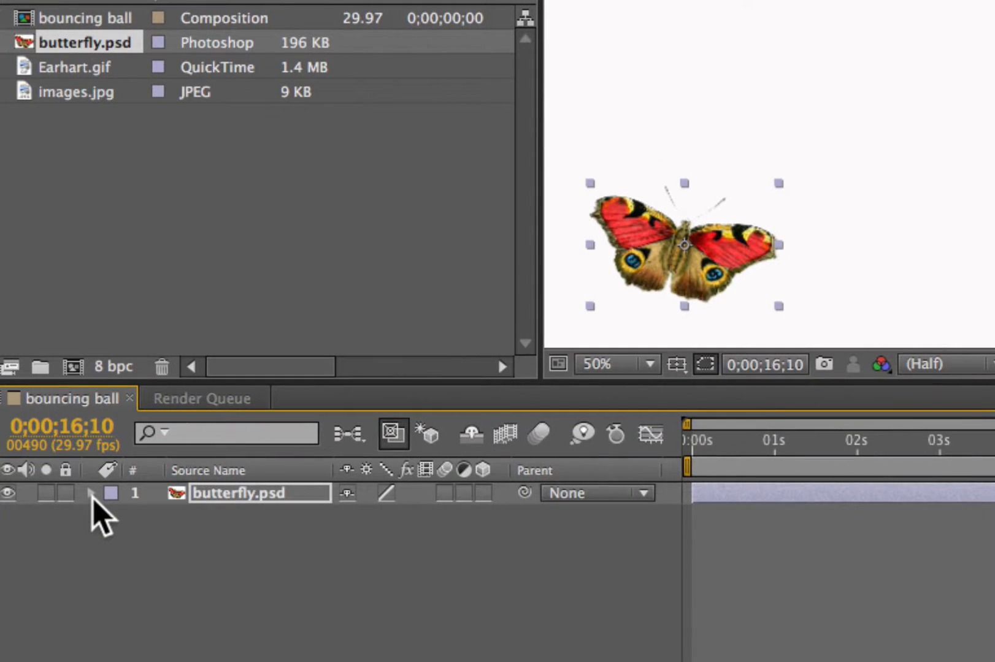
left_click(92, 495)
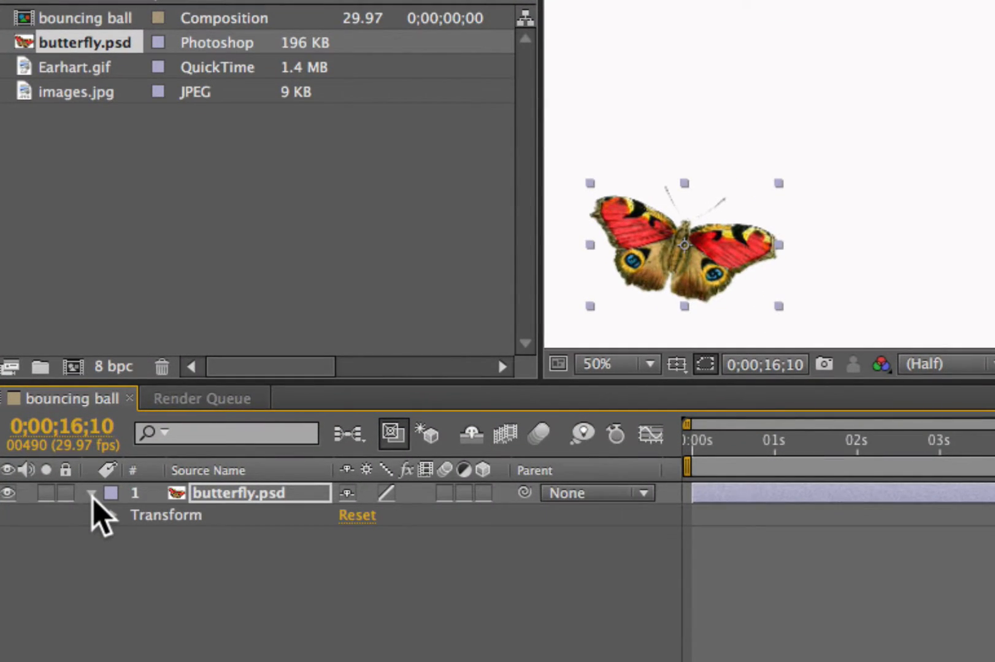
left_click(92, 495)
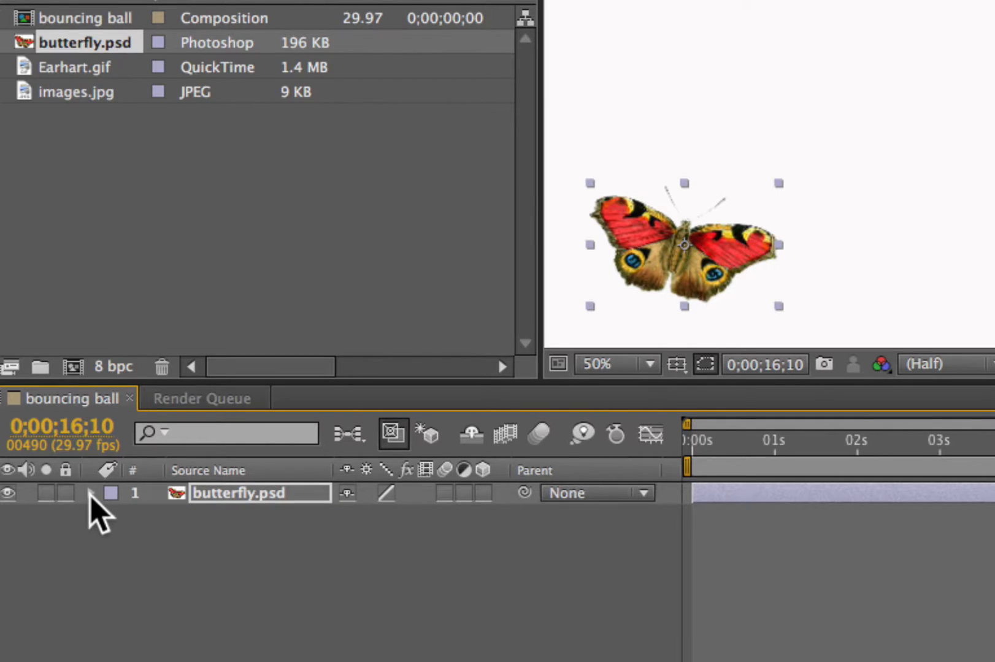
left_click(91, 493)
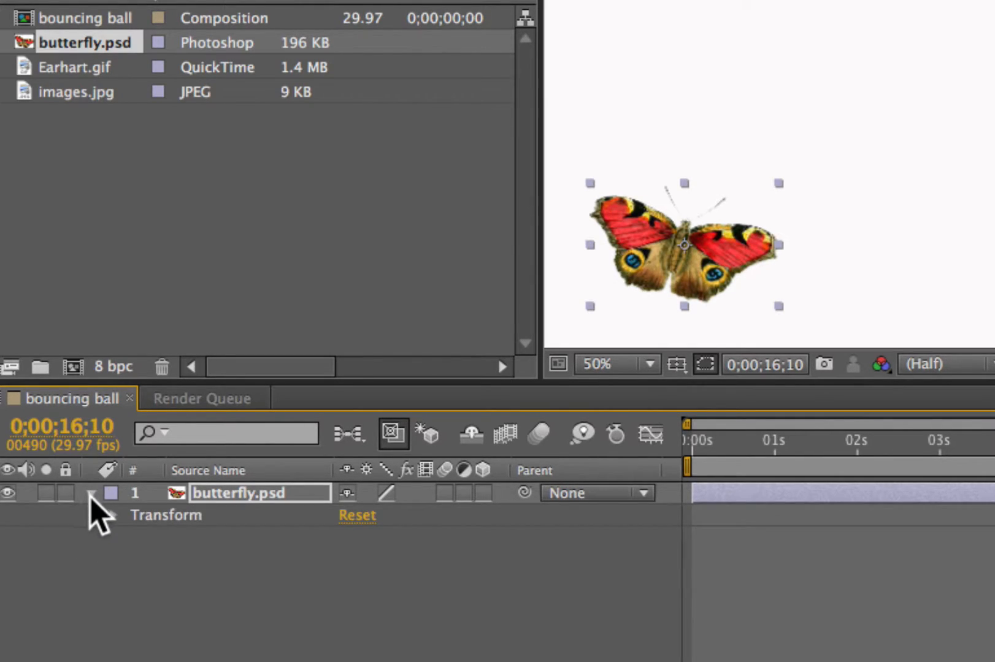
left_click(113, 516)
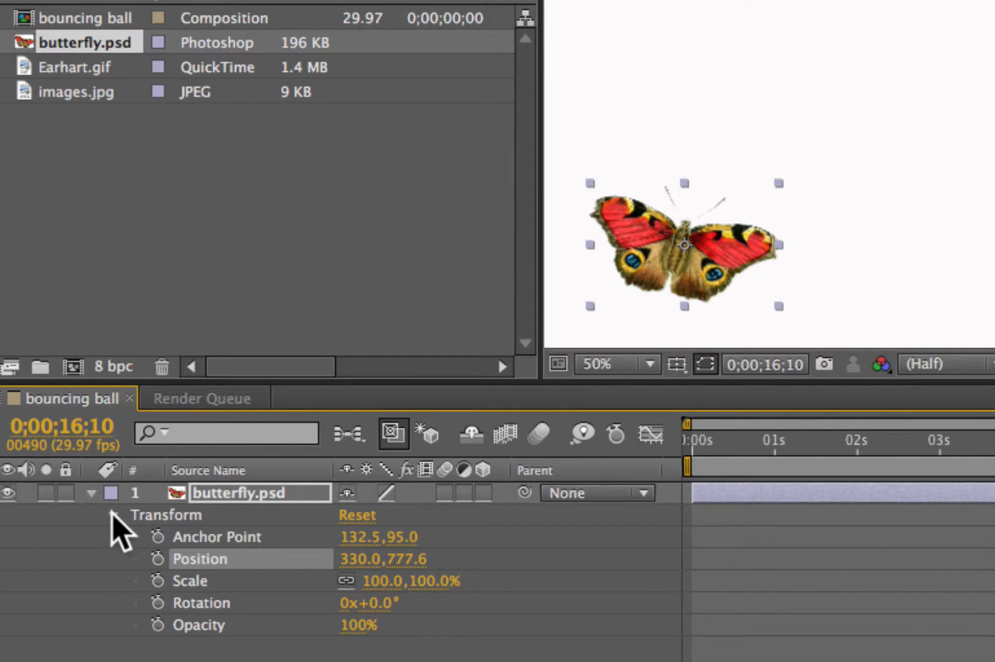